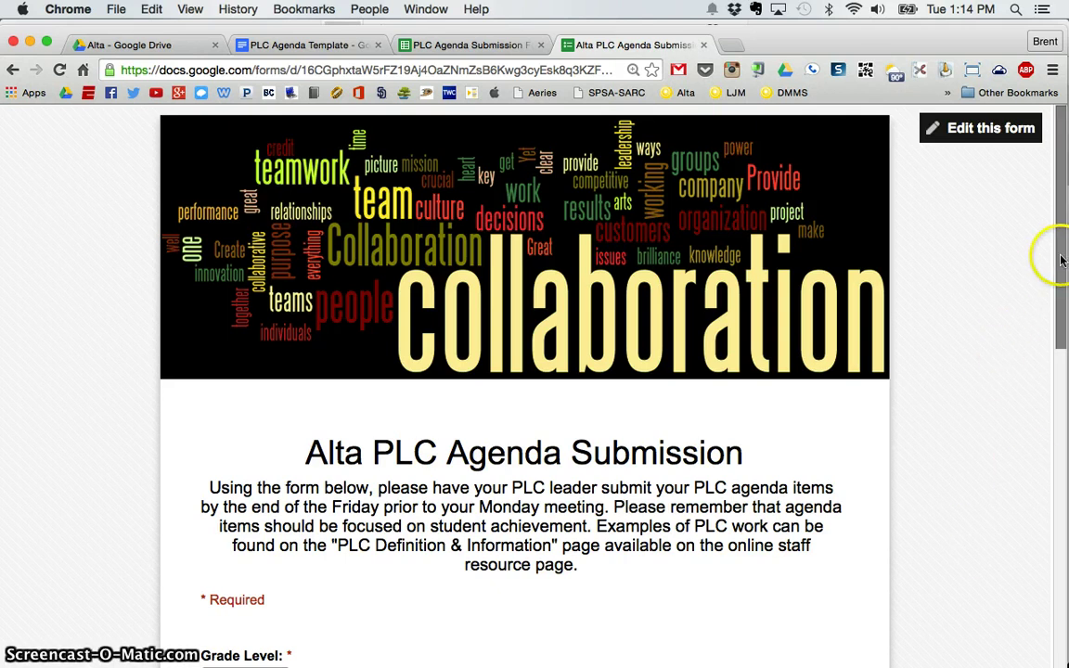
Scroll through the PLC Agenda Submission Form's questions, then switch to its Responses spreadsheet.
{"action": "scroll", "coordinate": [1064, 332], "scroll_direction": "down", "scroll_amount": 5}
{"action": "left_click_drag", "start_coordinate": [1064, 332], "coordinate": [1058, 443]}
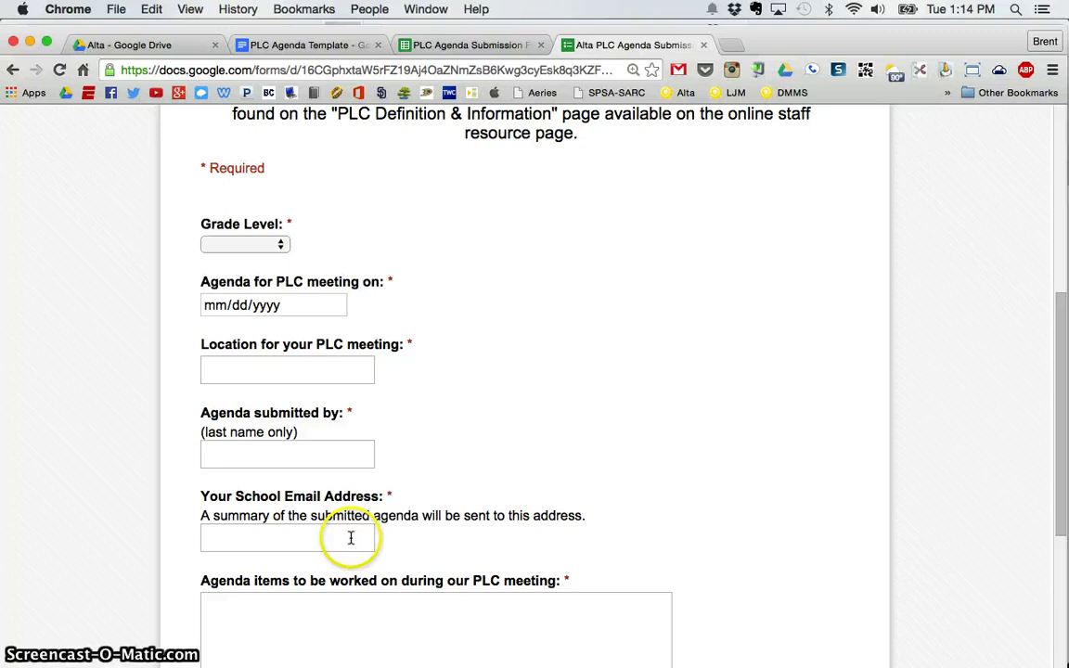
{"action": "scroll", "coordinate": [381, 582], "scroll_direction": "down", "scroll_amount": 2}
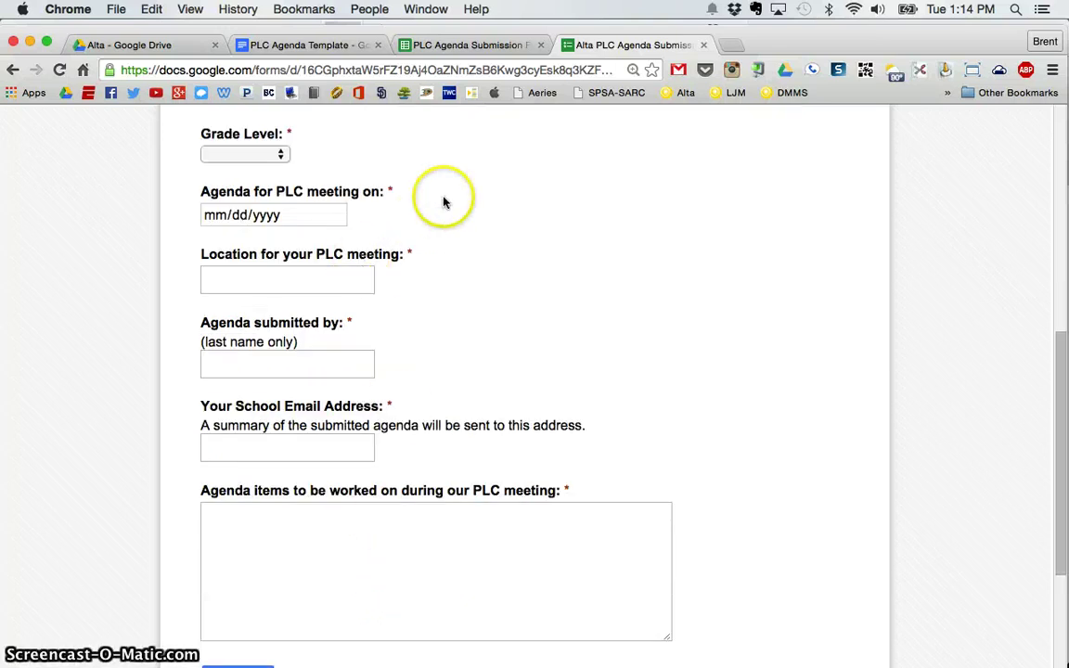
{"action": "left_click", "coordinate": [474, 46]}
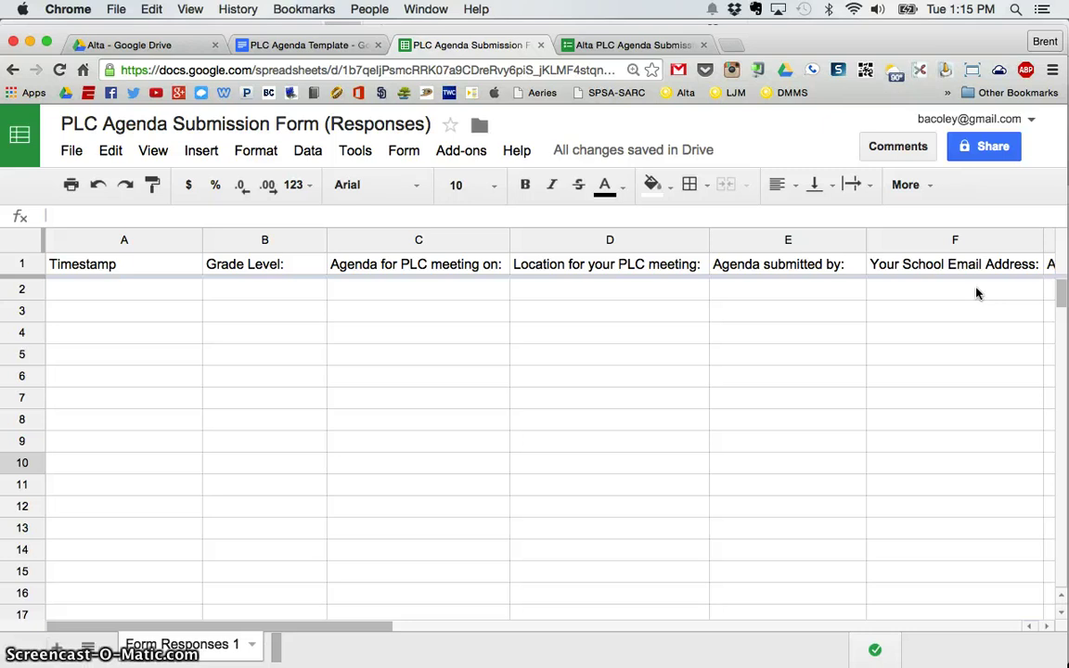
Compare the form, the Responses column headers and the PLC Agenda Template table, ending on the template.
{"action": "left_click", "coordinate": [615, 45]}
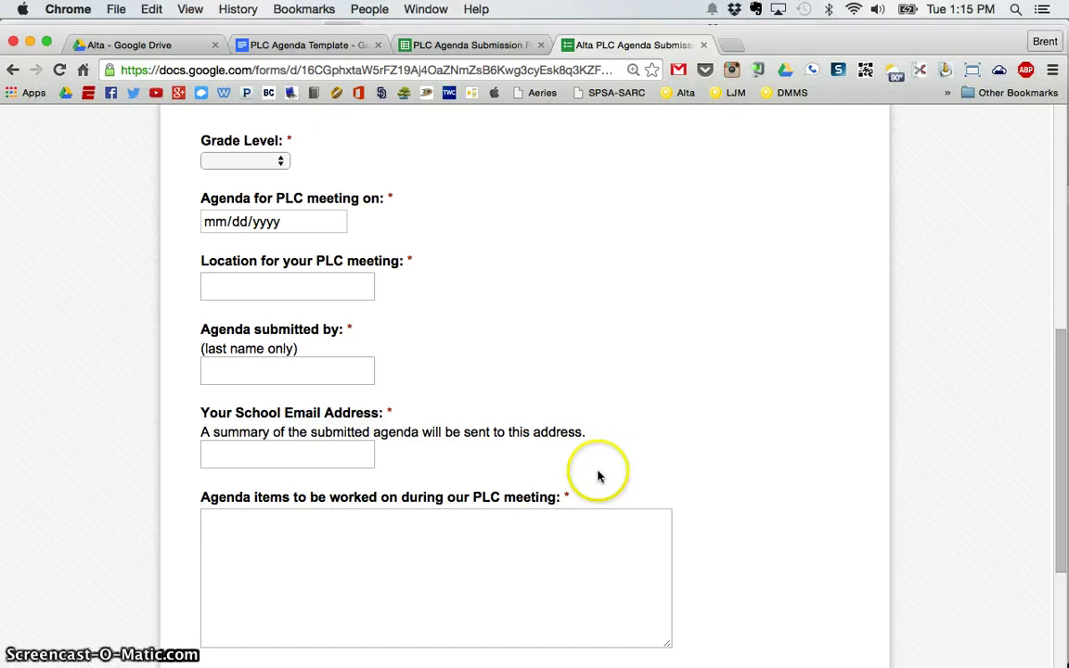
{"action": "left_click", "coordinate": [496, 47]}
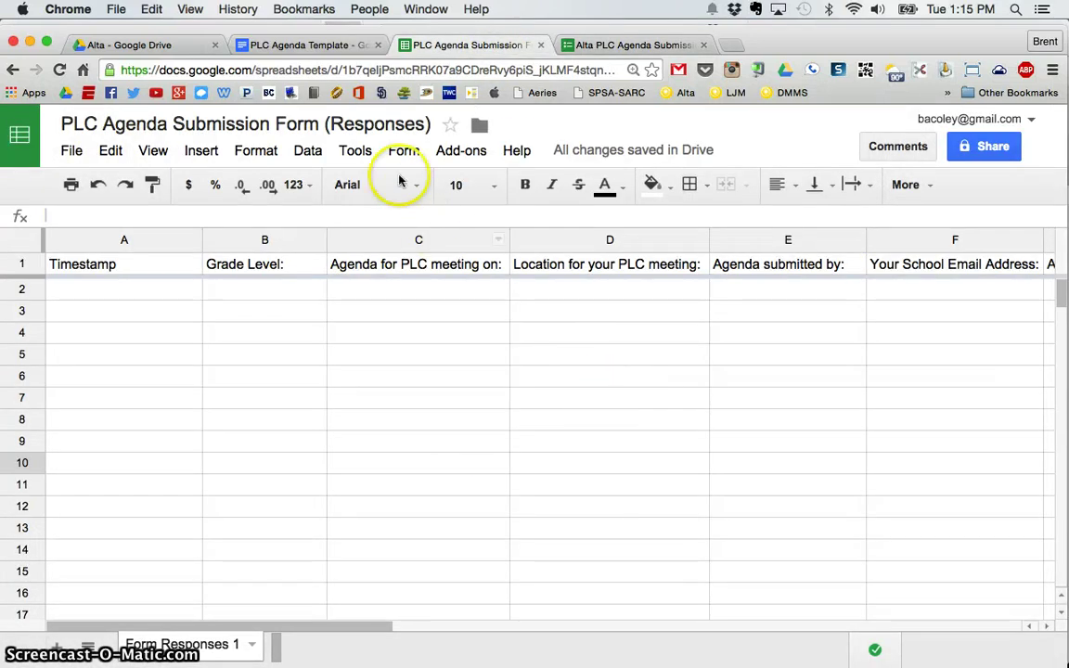
{"action": "left_click", "coordinate": [341, 49]}
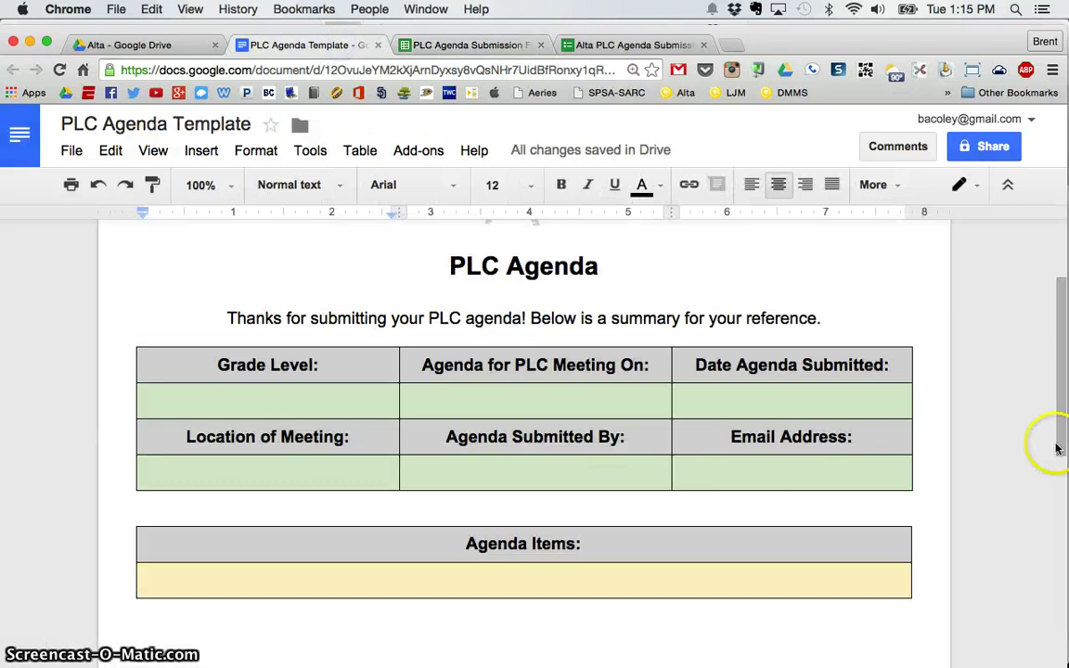
{"action": "mouse_move", "coordinate": [1063, 401]}
{"action": "left_mouse_down"}
{"action": "mouse_move", "coordinate": [1065, 341]}
{"action": "mouse_move", "coordinate": [1060, 404]}
{"action": "left_mouse_up"}
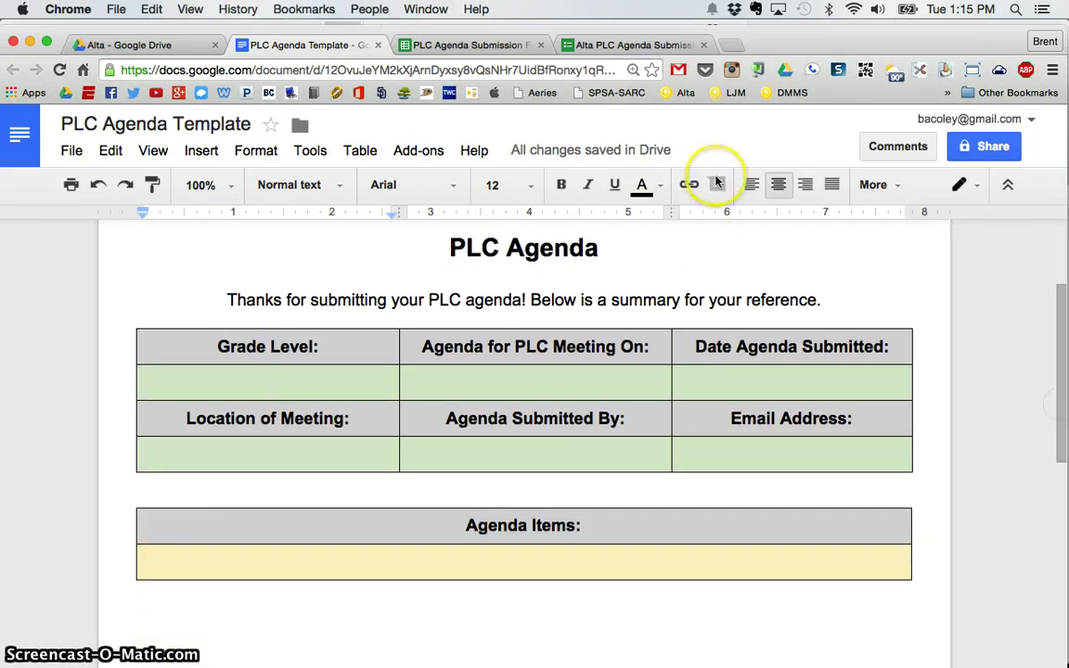
{"action": "left_click", "coordinate": [641, 44]}
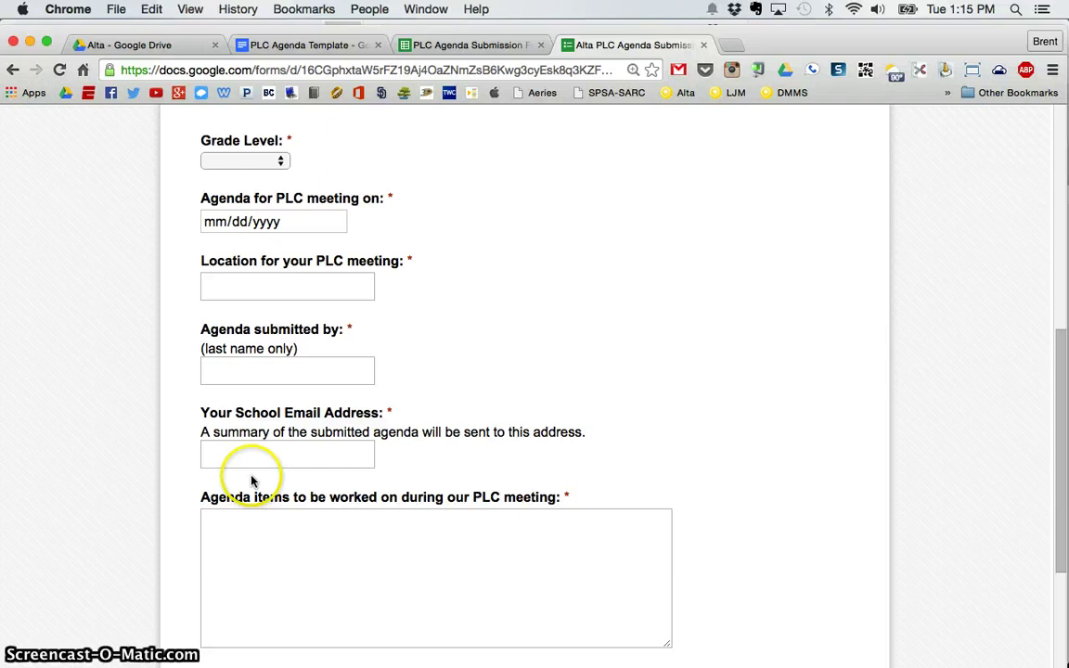
{"action": "left_click", "coordinate": [441, 45]}
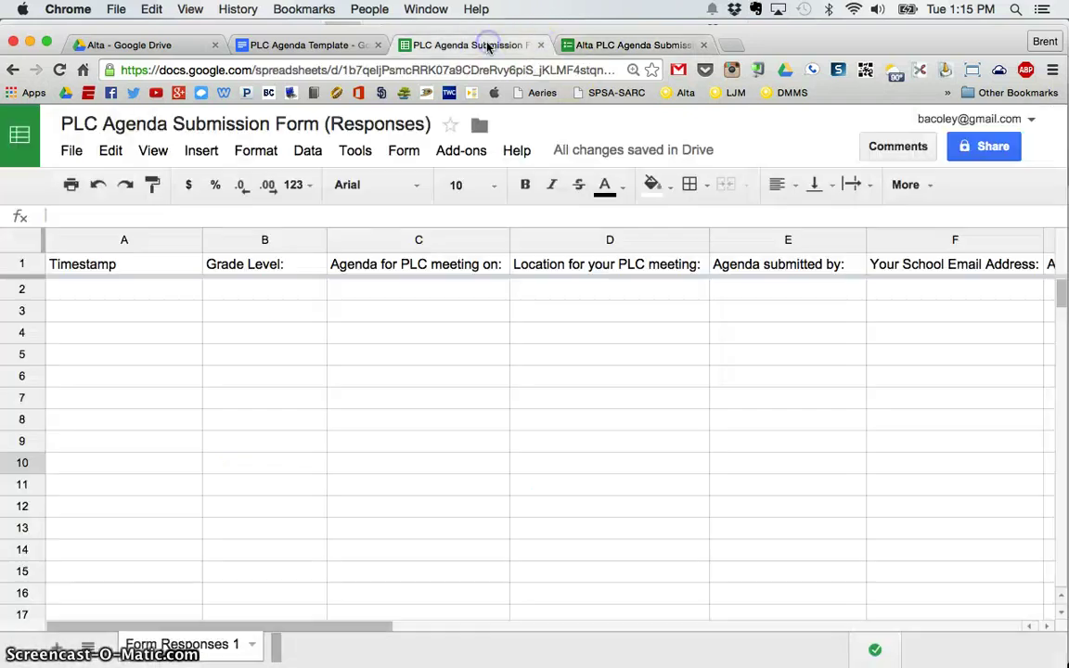
{"action": "left_click", "coordinate": [298, 45]}
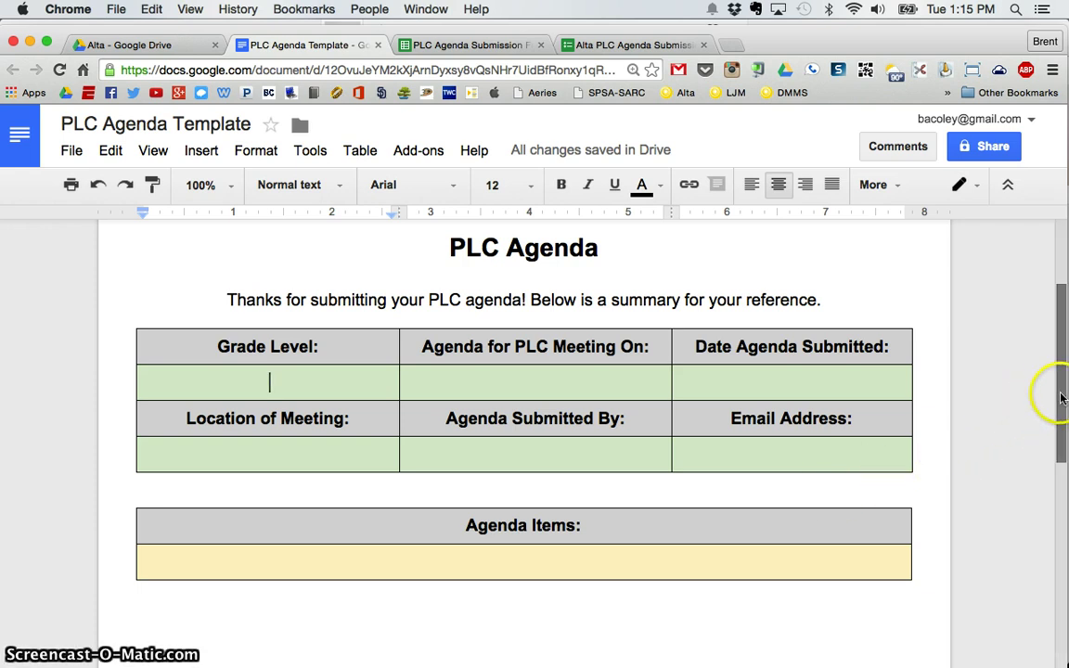
{"action": "left_click_drag", "start_coordinate": [1063, 398], "coordinate": [1065, 338]}
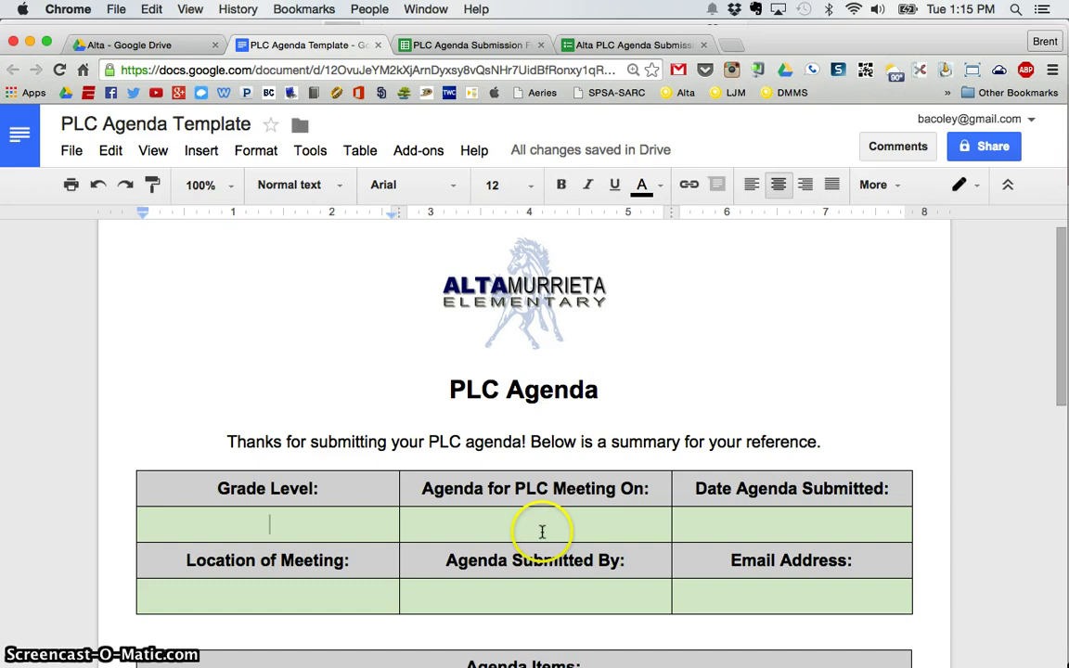
{"action": "scroll", "coordinate": [545, 531], "scroll_direction": "down", "scroll_amount": 3}
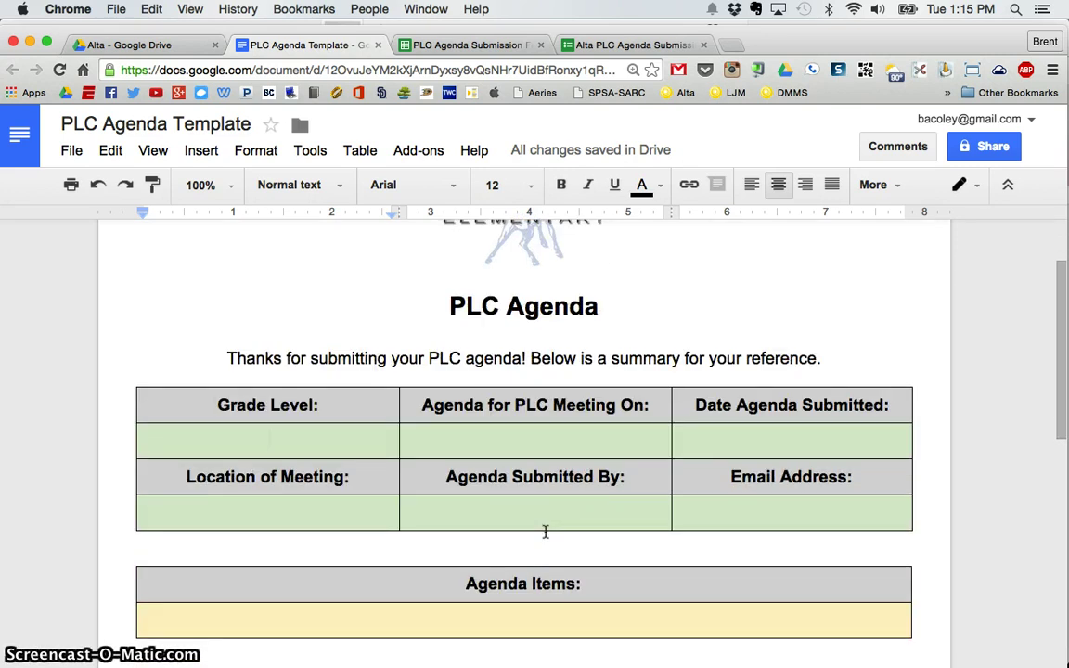
{"action": "left_click", "coordinate": [334, 434]}
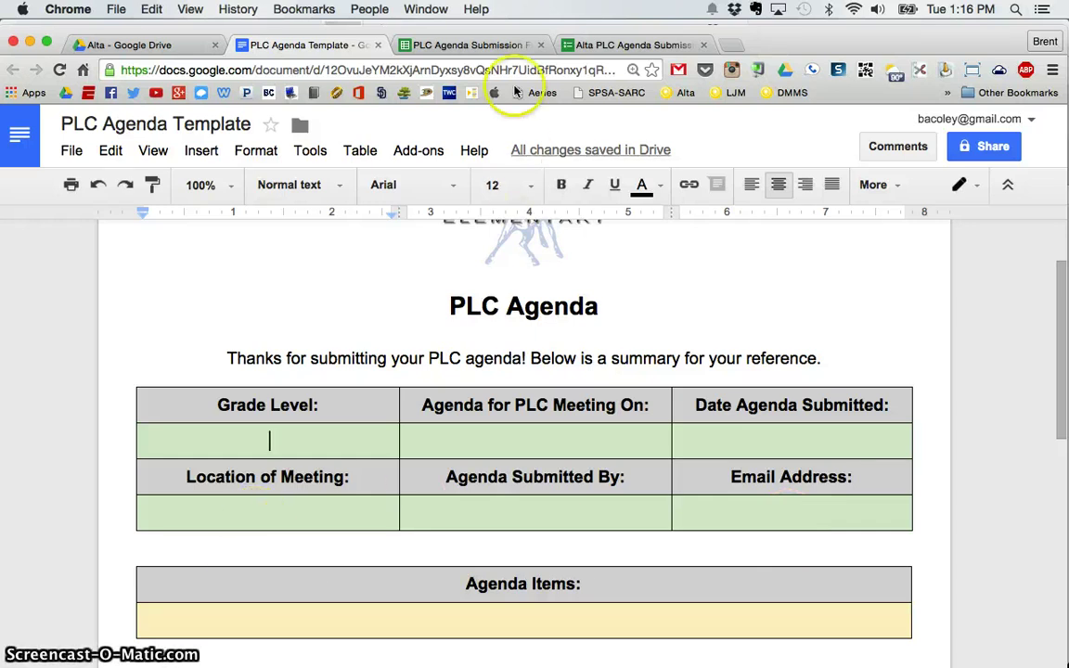
{"action": "left_click", "coordinate": [460, 44]}
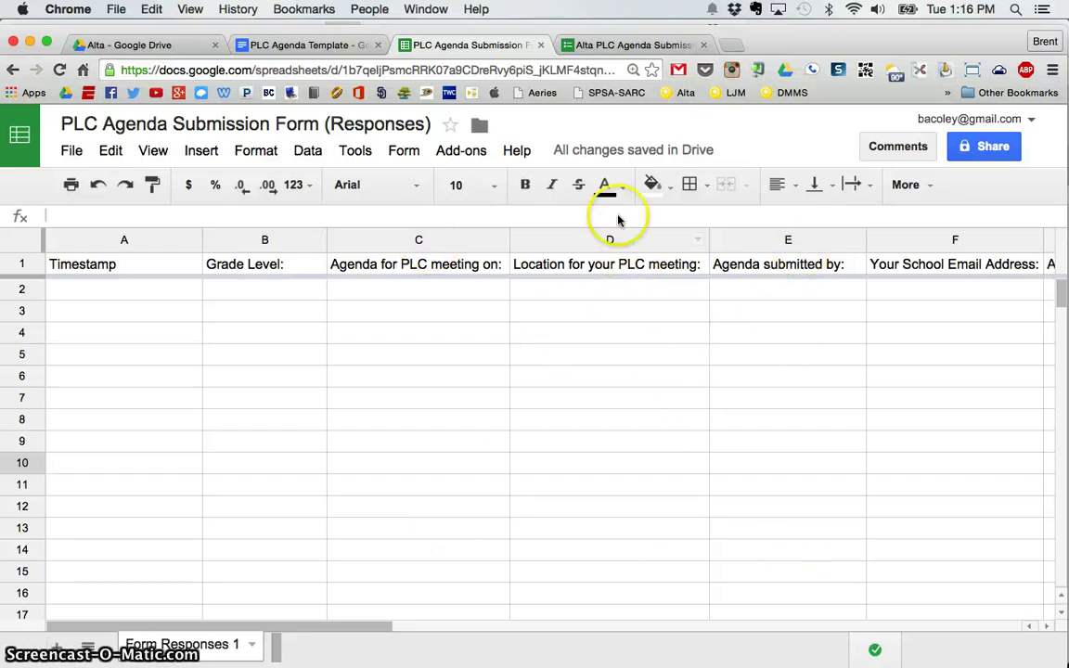
{"action": "left_click", "coordinate": [645, 48]}
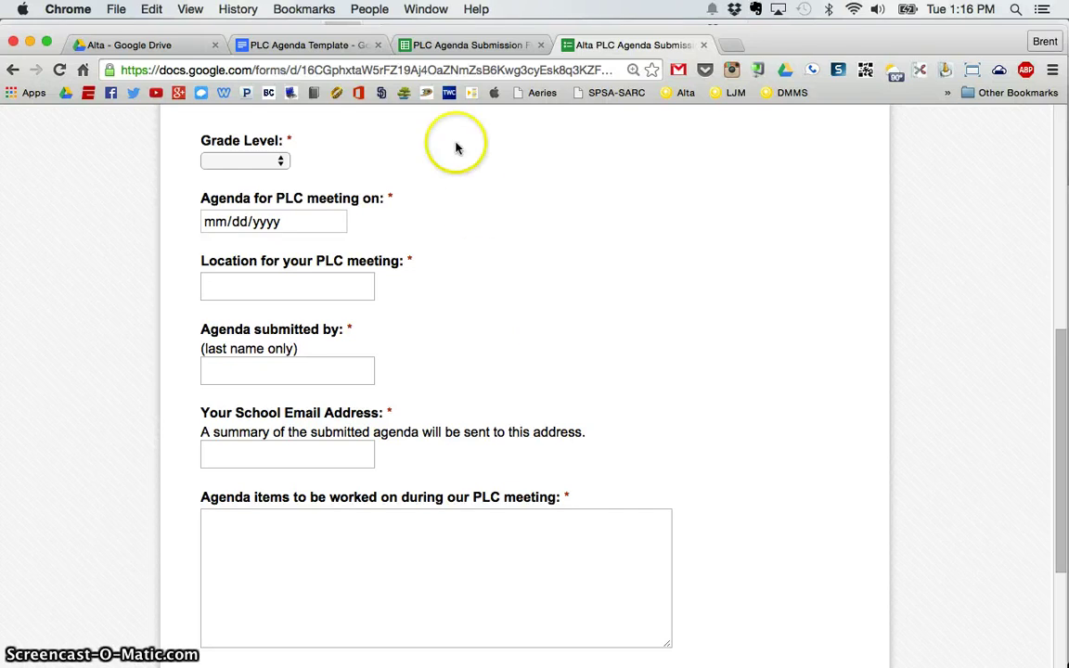
{"action": "left_click", "coordinate": [310, 43]}
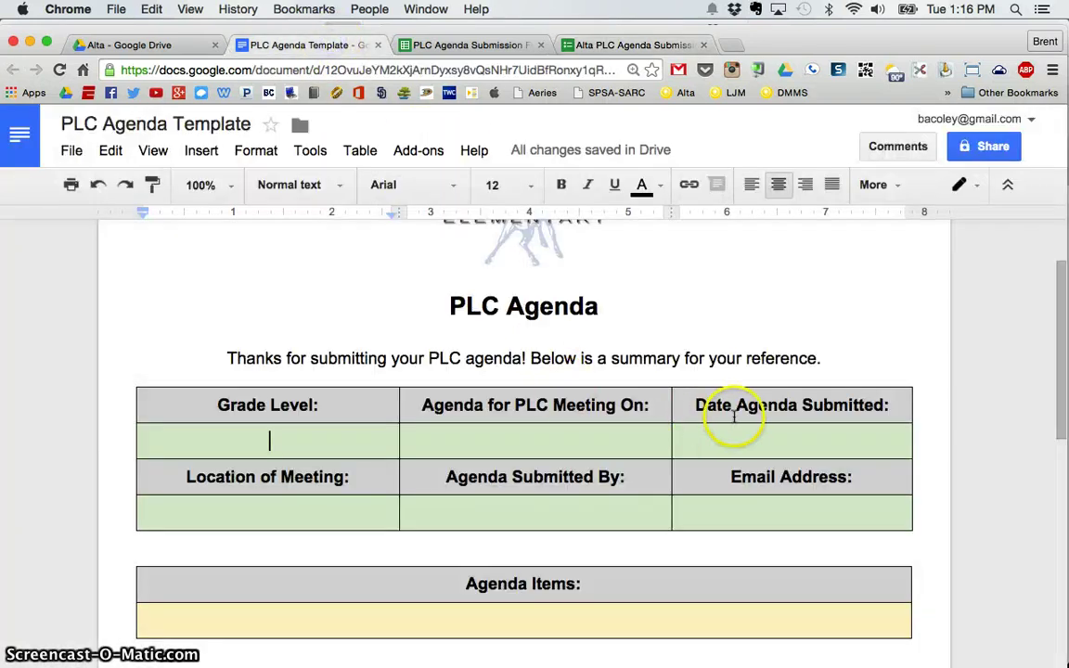
{"action": "scroll", "coordinate": [732, 415], "scroll_direction": "up", "scroll_amount": 3}
{"action": "scroll", "coordinate": [733, 418], "scroll_direction": "down", "scroll_amount": 2}
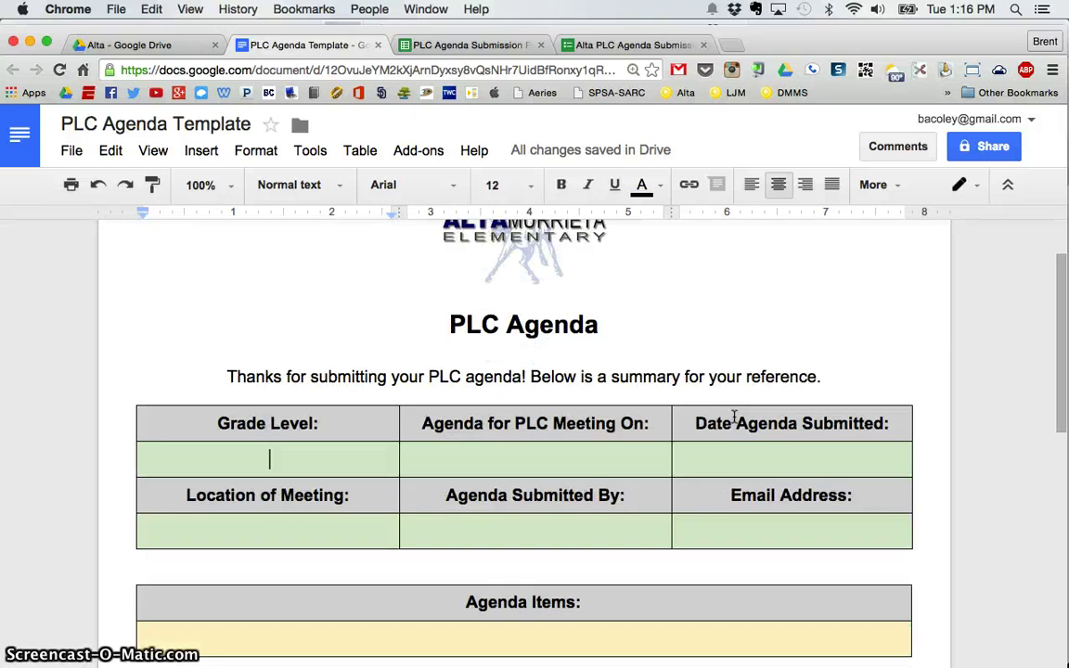
{"action": "scroll", "coordinate": [733, 417], "scroll_direction": "down", "scroll_amount": 2}
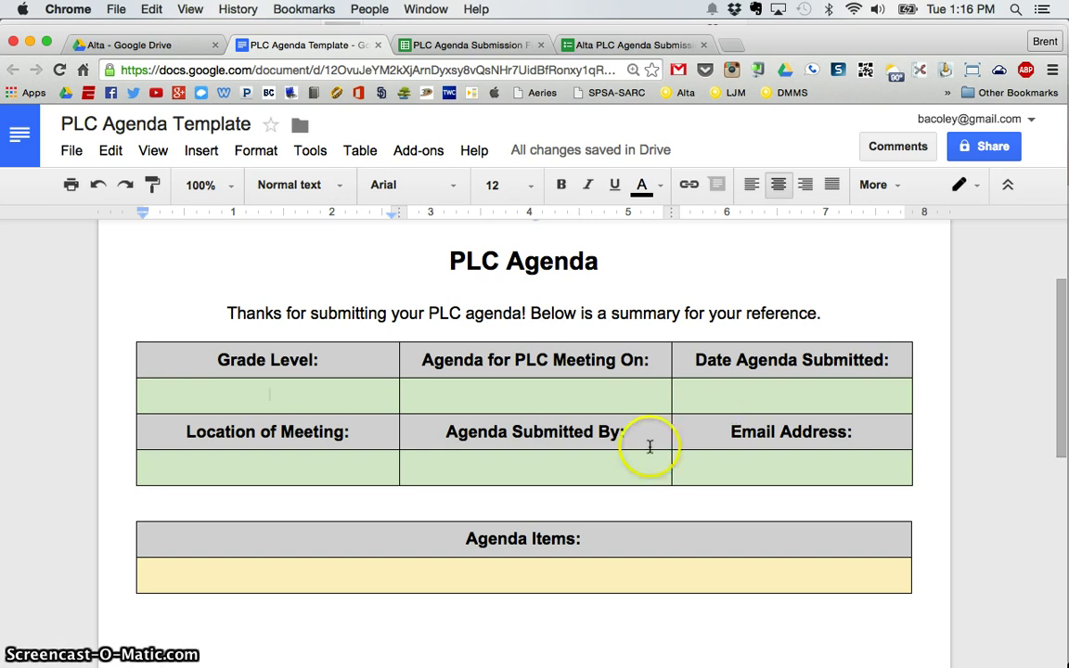
{"action": "left_click", "coordinate": [477, 46]}
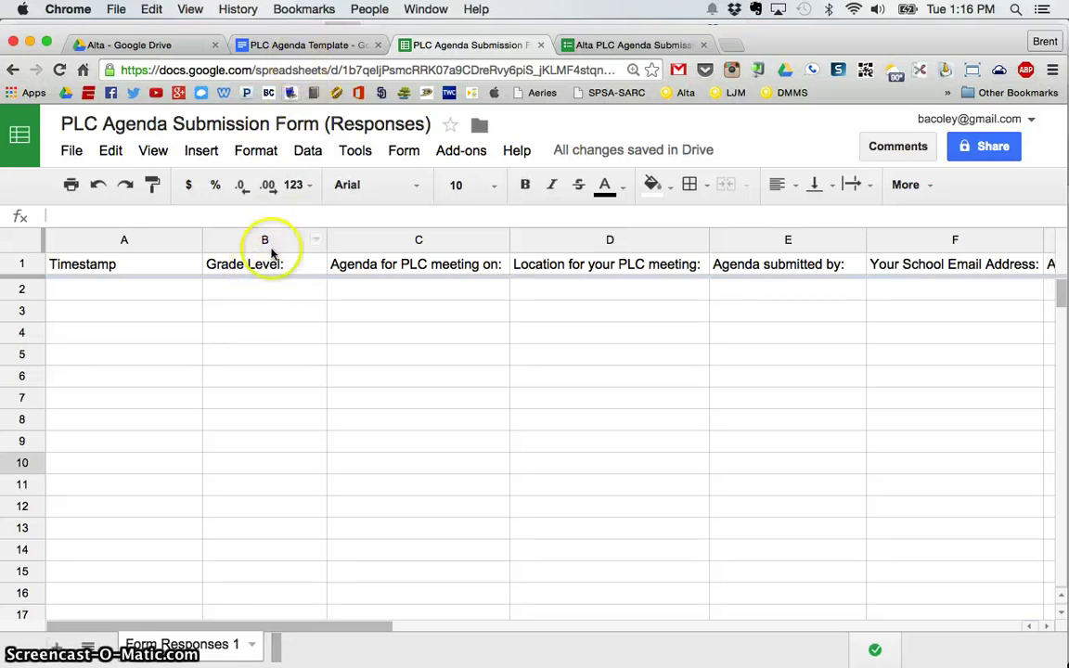
Type the <<Grade Level:>> merge tag into the template's Grade Level cell.
{"action": "left_click", "coordinate": [306, 45]}
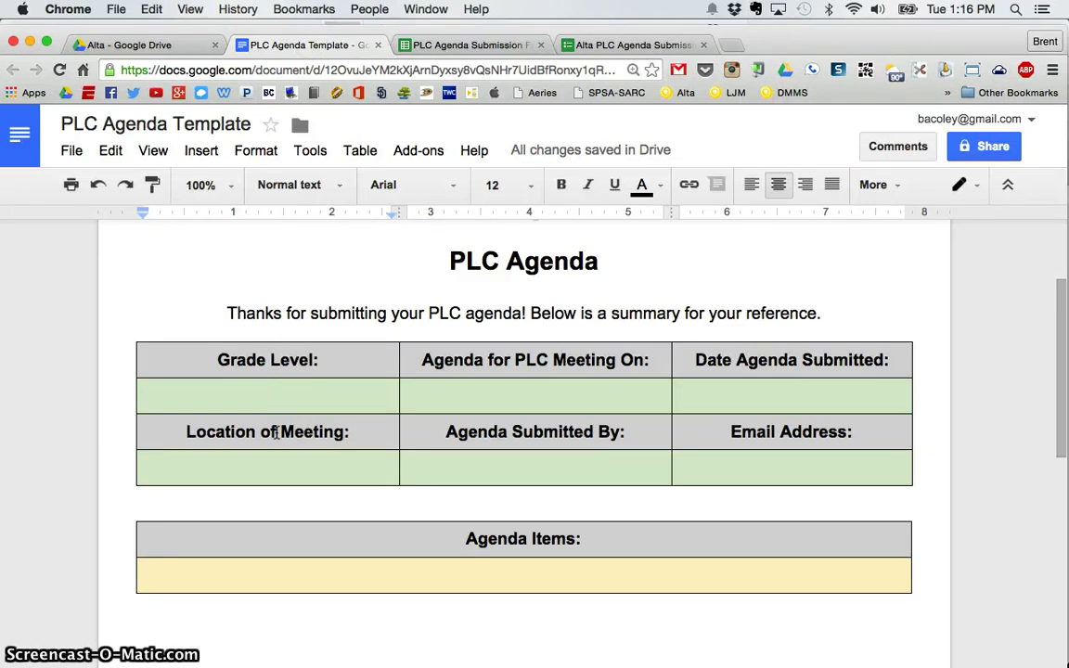
{"action": "type", "text": "<<"}
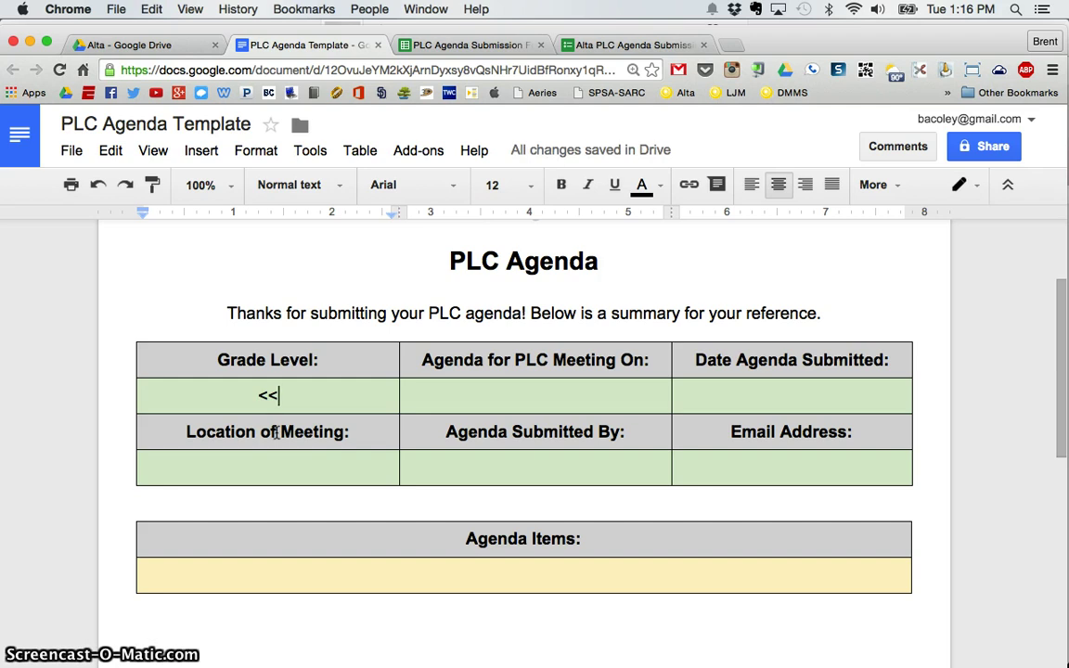
{"action": "type", "text": "Grade LEve"}
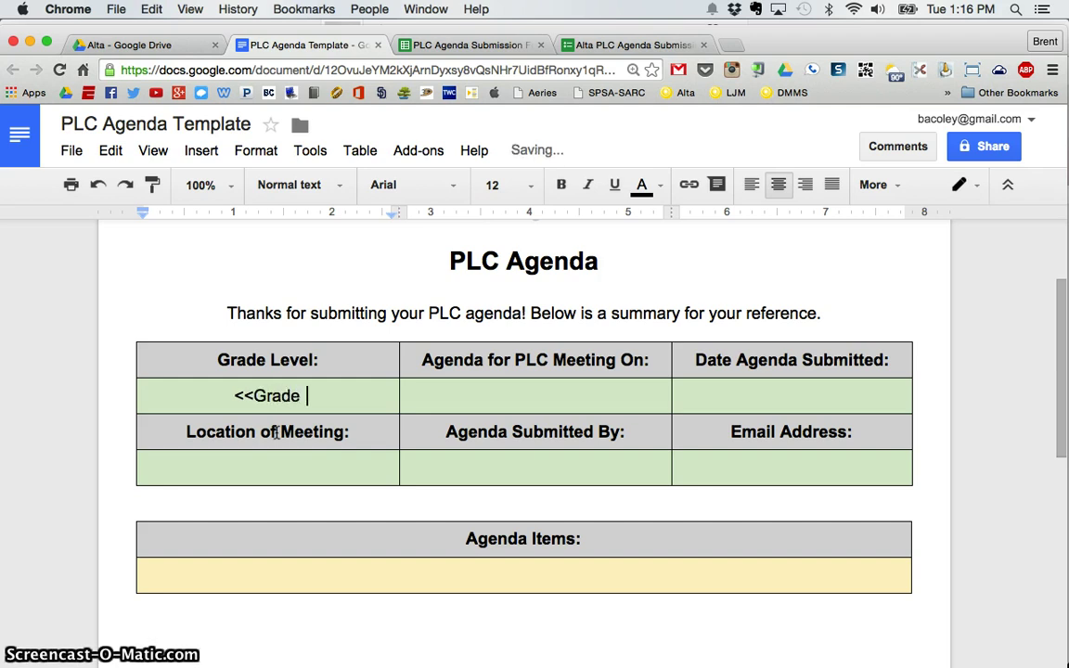
{"action": "key", "text": "BackSpace"}
{"action": "key", "text": "BackSpace"}
{"action": "key", "text": "BackSpace"}
{"action": "type", "text": "ev"}
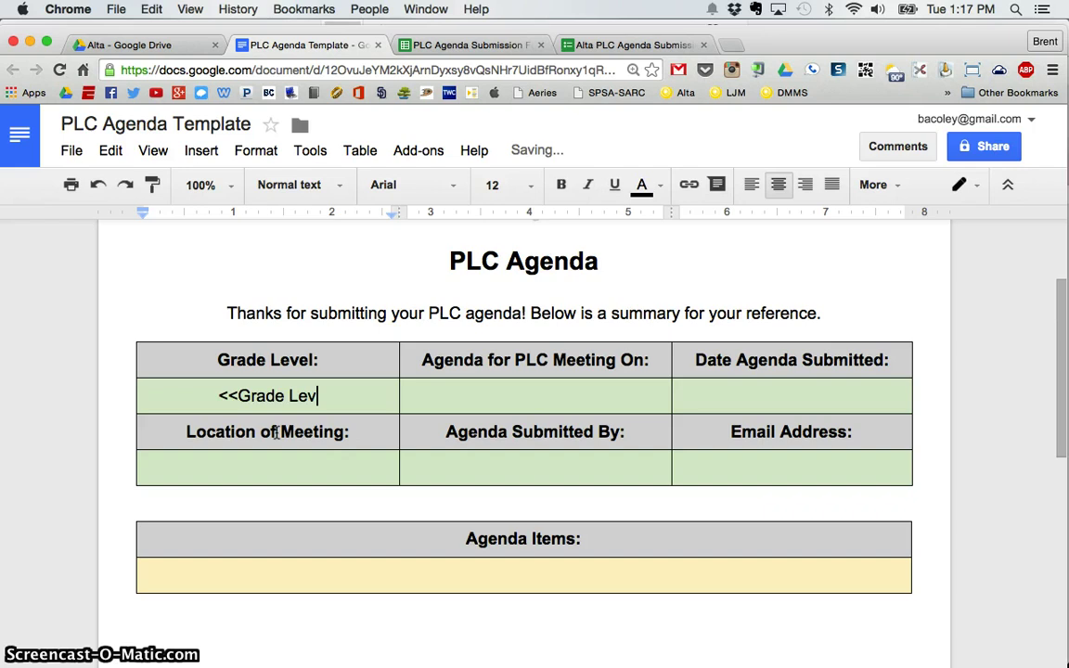
{"action": "type", "text": "el:>>"}
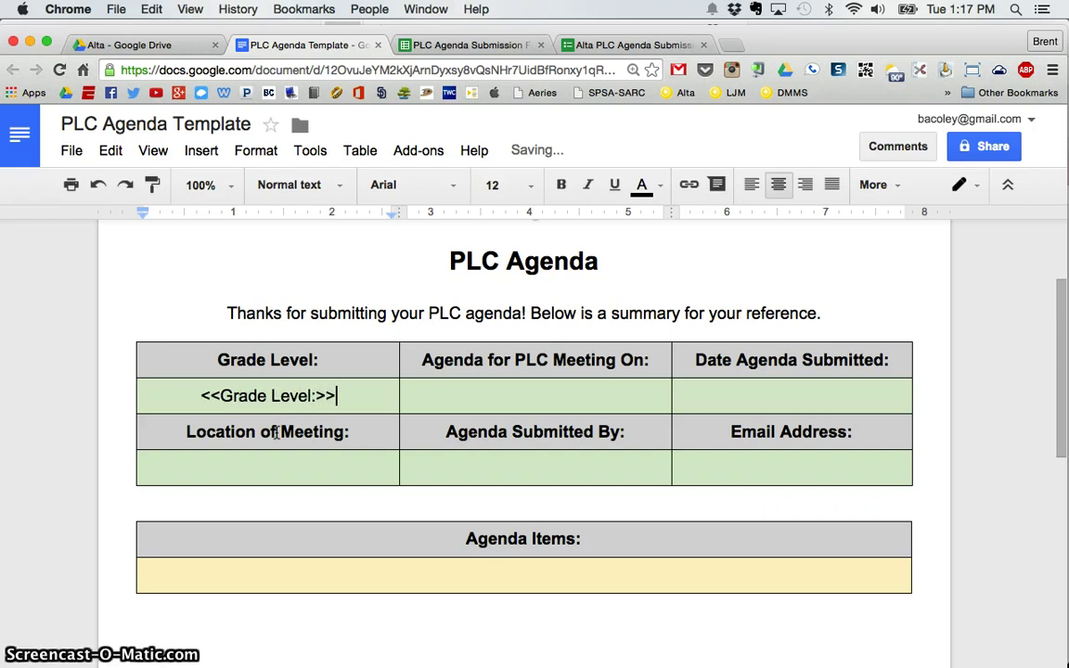
Enter <<Agenda for PLC Meeting On:>> in the meeting date cell.
{"action": "left_click", "coordinate": [640, 399]}
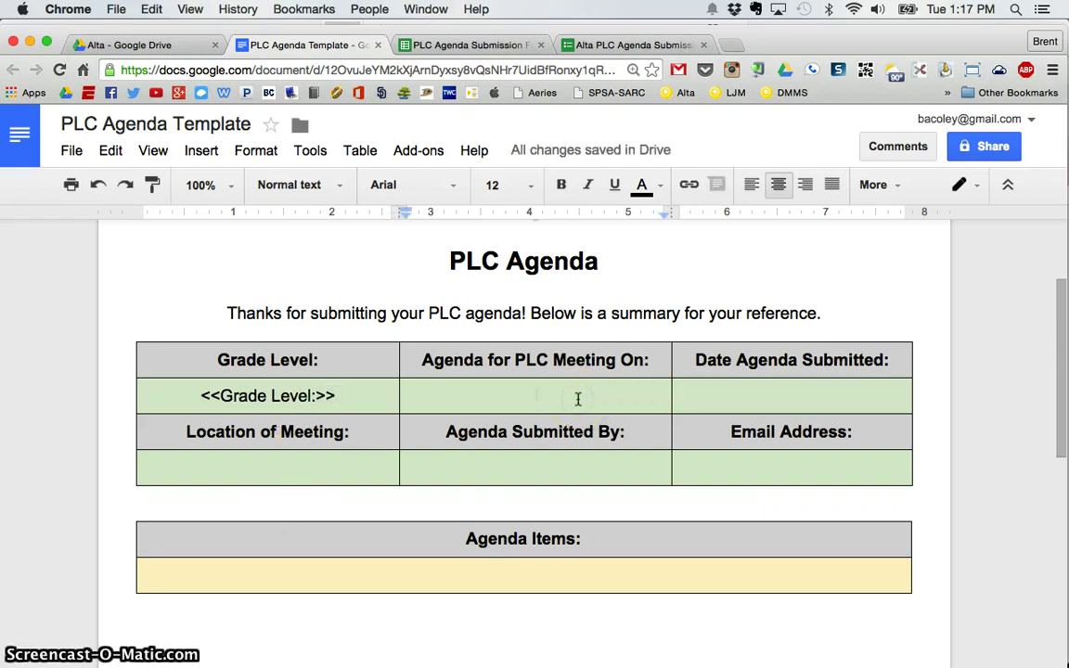
{"action": "type", "text": "<<A"}
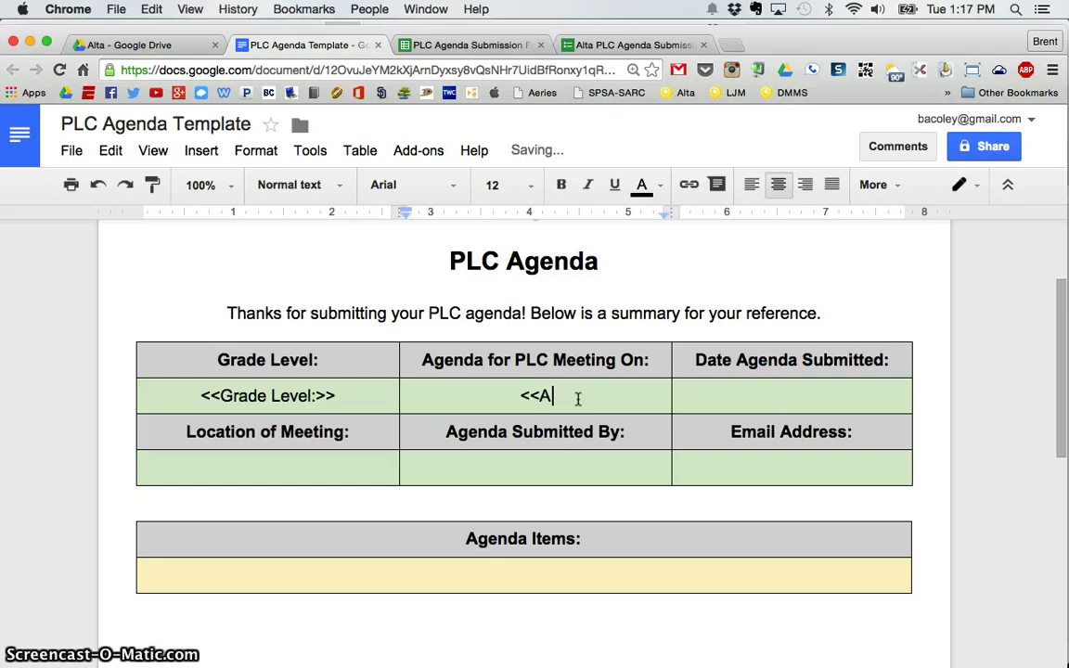
{"action": "type", "text": "genda for P"}
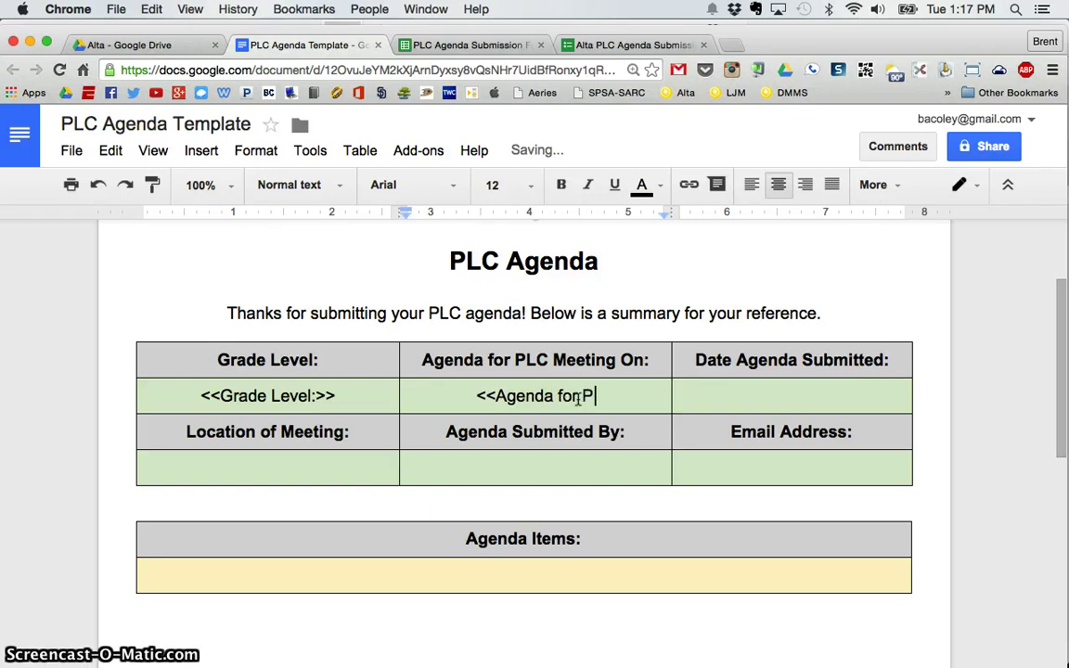
{"action": "type", "text": "LC Meeting on"}
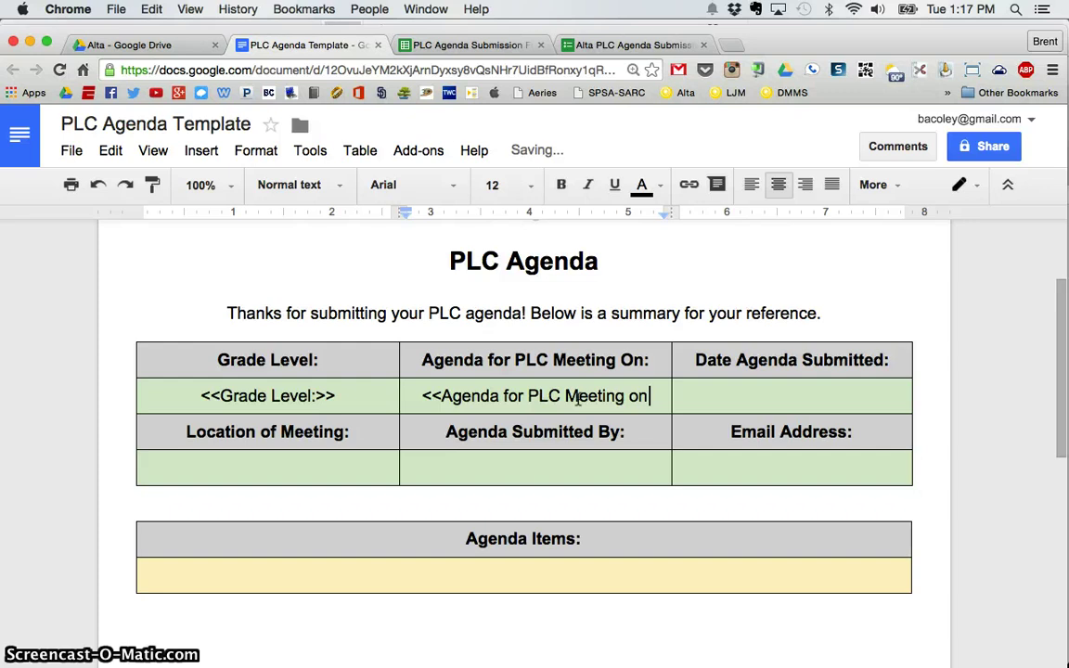
{"action": "key", "text": "BackSpace"}
{"action": "key", "text": "BackSpace"}
{"action": "type", "text": "On:>>"}
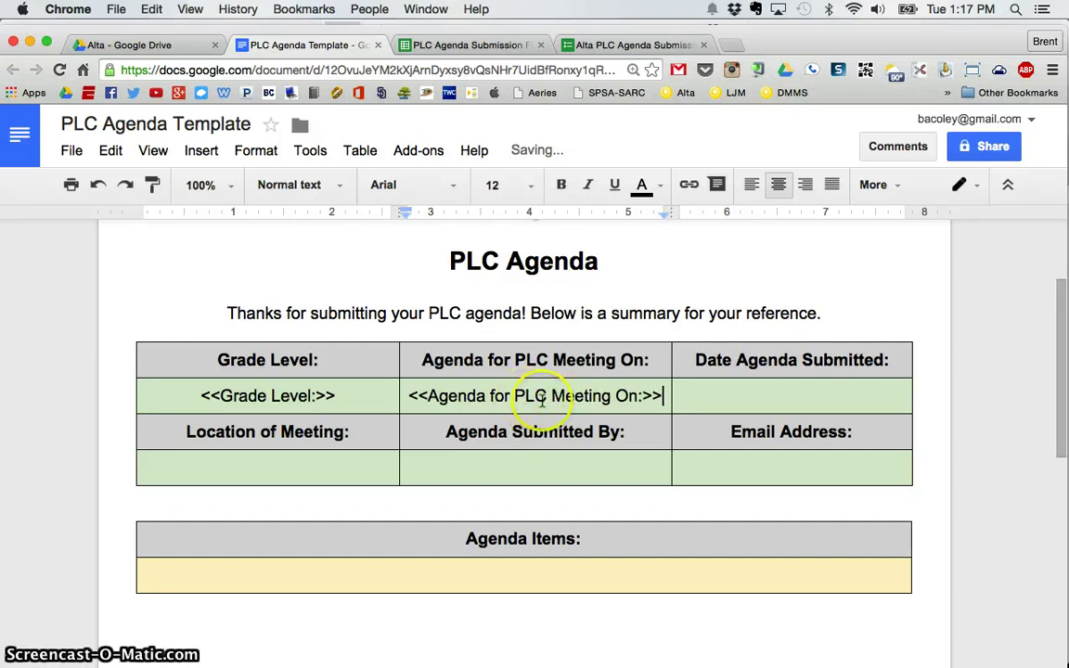
Check the tags against the Responses column headers, then place the cursor below the table.
{"action": "left_click", "coordinate": [431, 51]}
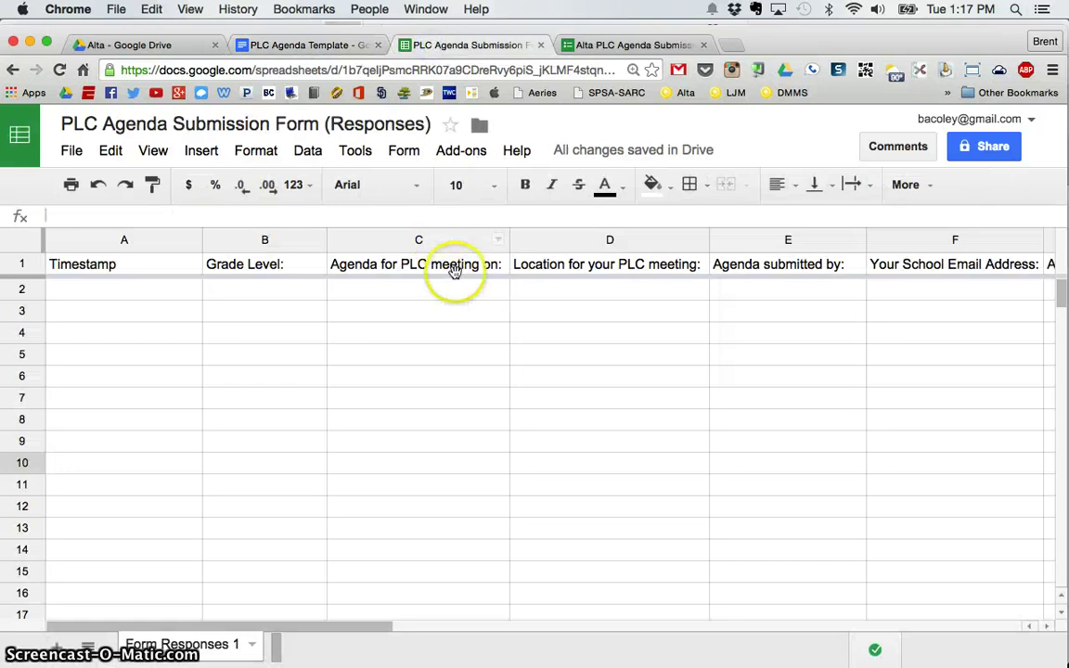
{"action": "left_click", "coordinate": [327, 49]}
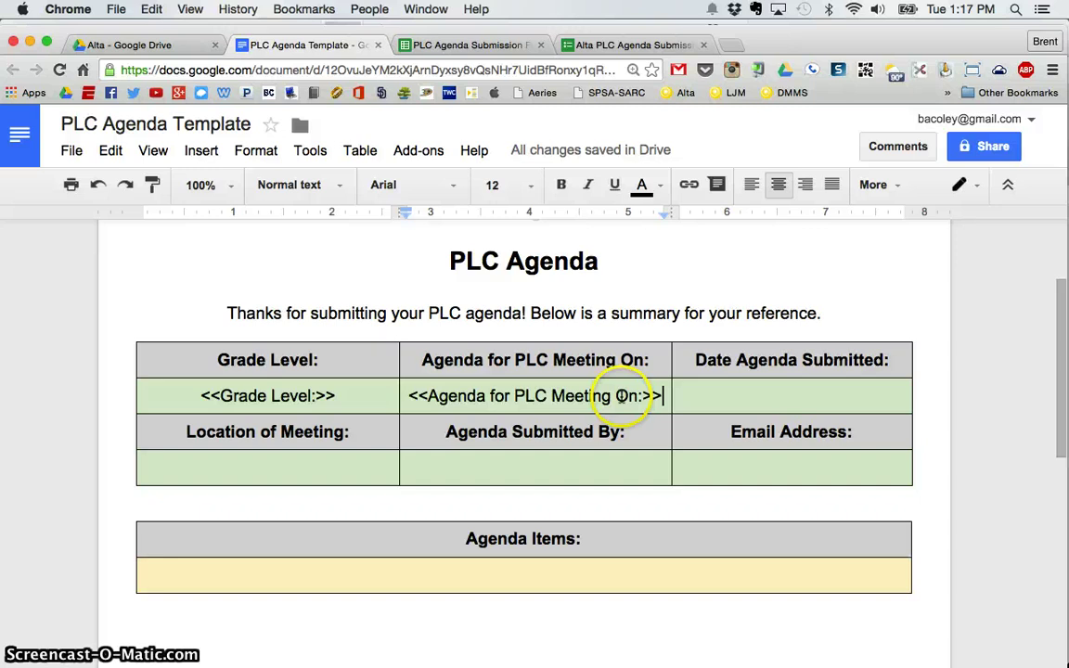
{"action": "left_click", "coordinate": [467, 48]}
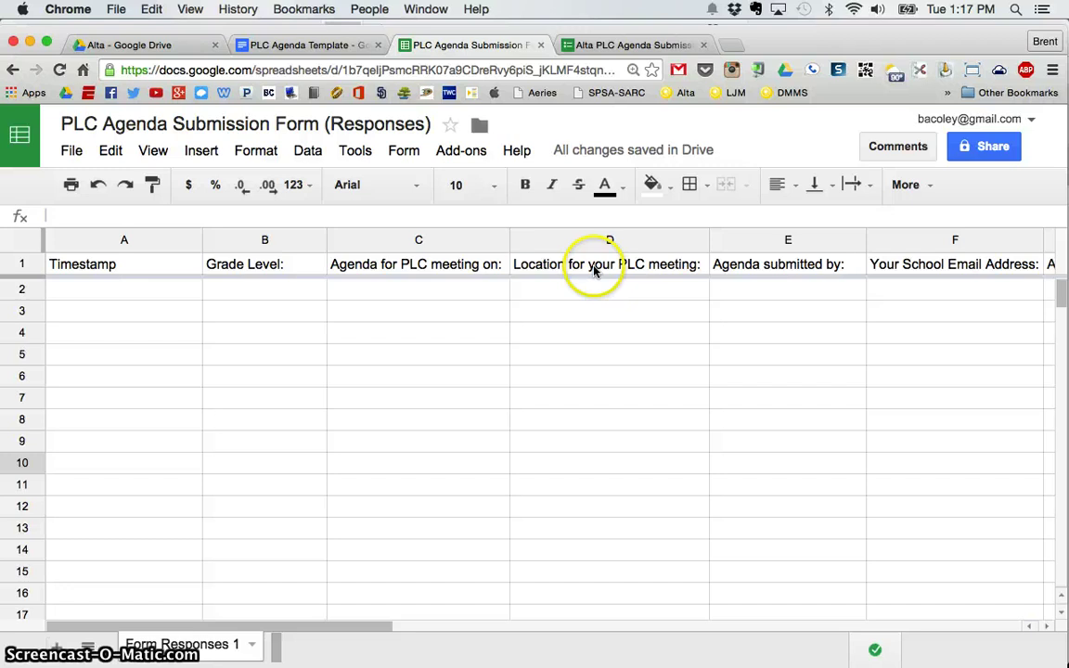
{"action": "left_click", "coordinate": [283, 44]}
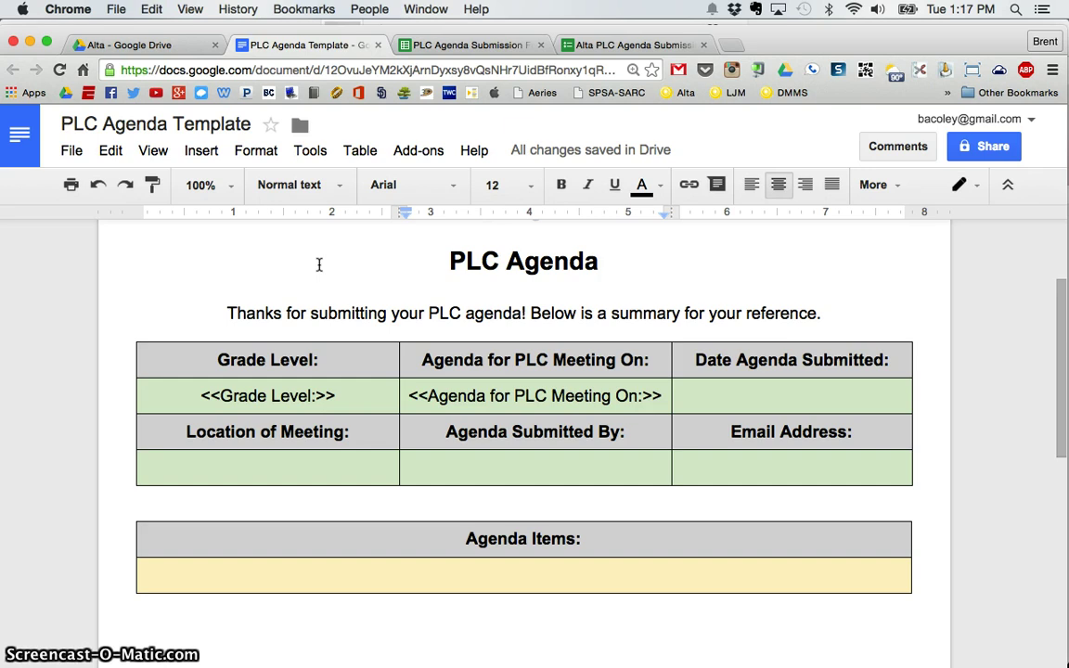
{"action": "left_click", "coordinate": [944, 524]}
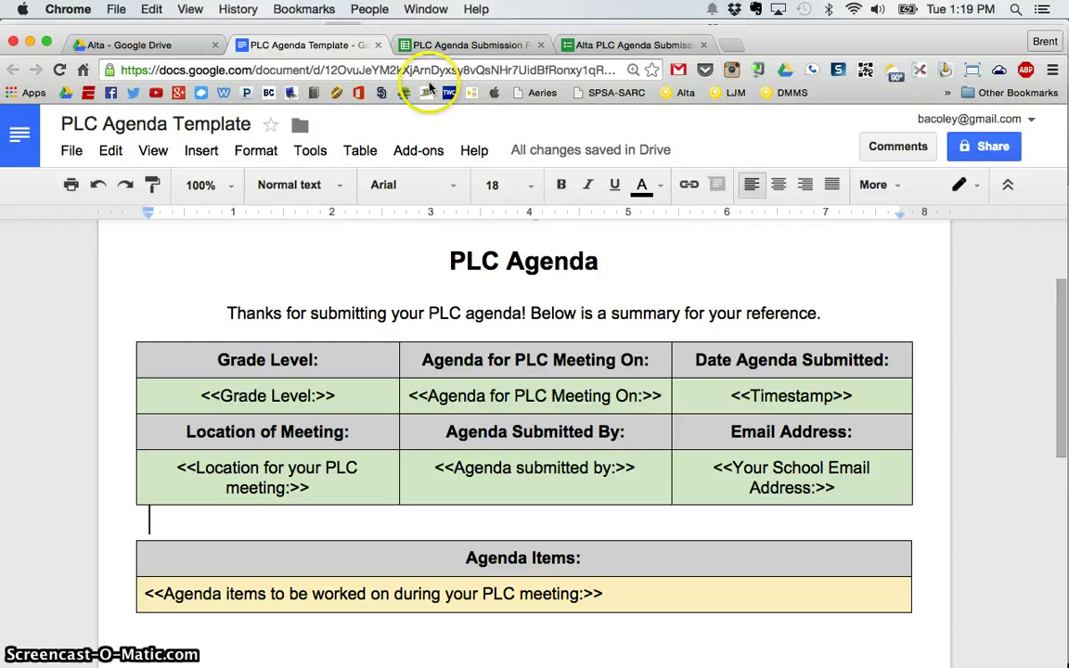
Match the remaining template cells against the Responses headers, ending on the Responses spreadsheet.
{"action": "left_click", "coordinate": [469, 43]}
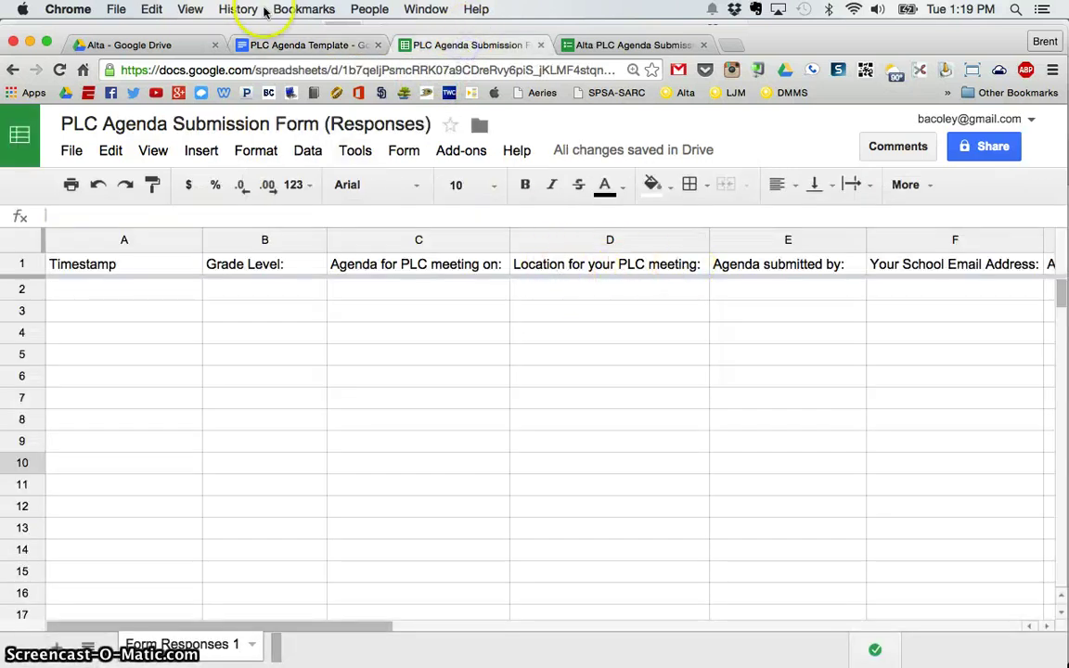
{"action": "left_click", "coordinate": [274, 45]}
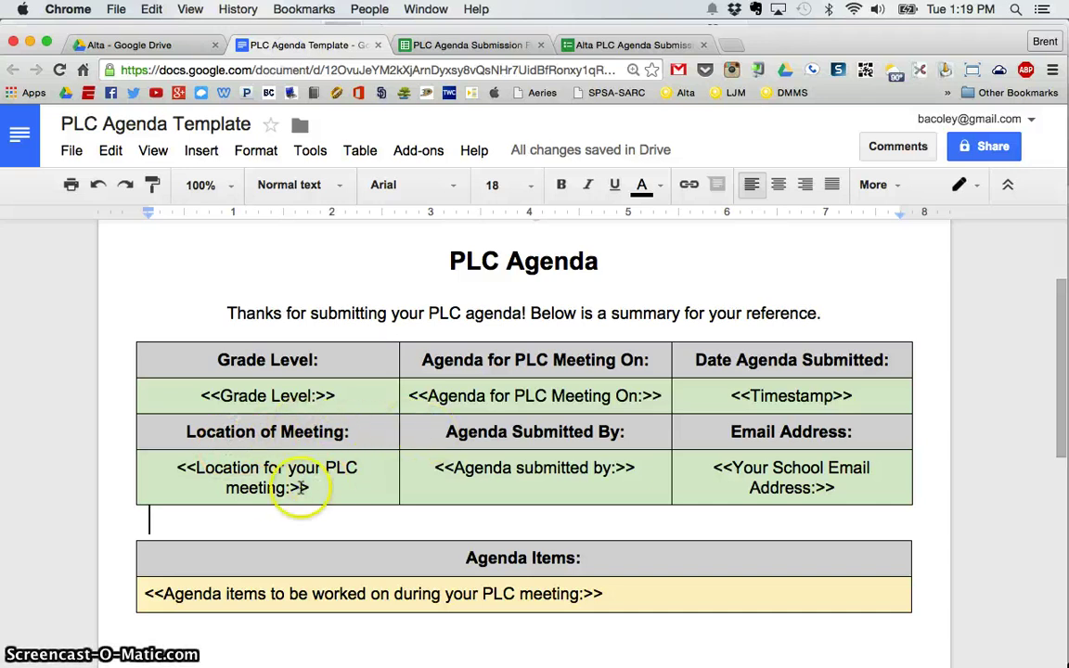
{"action": "left_click", "coordinate": [438, 45]}
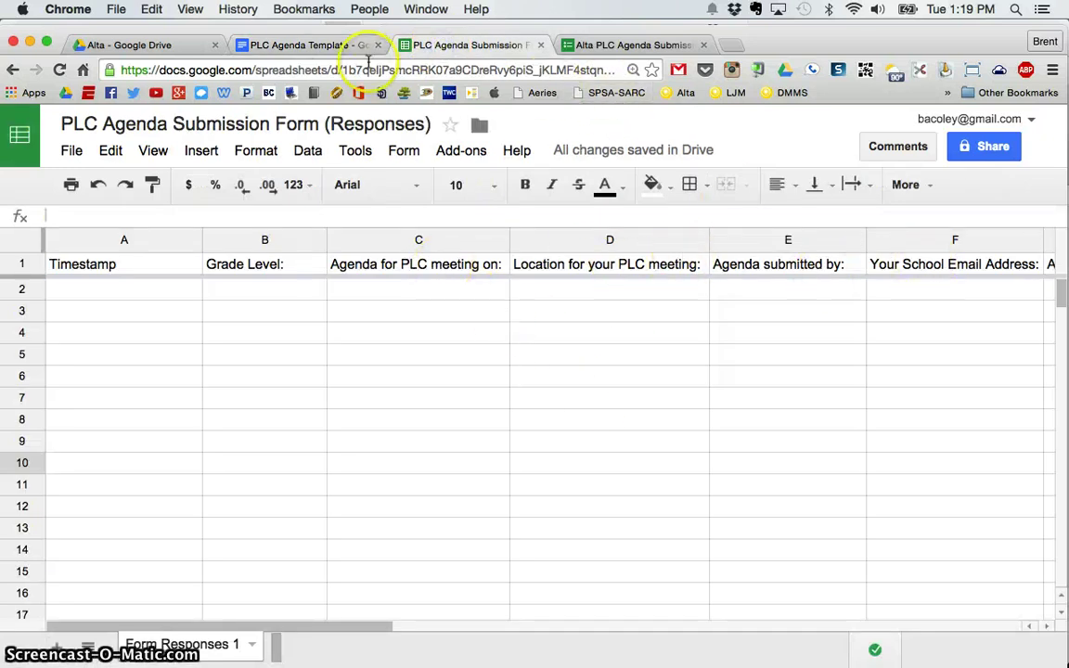
{"action": "left_click", "coordinate": [342, 39]}
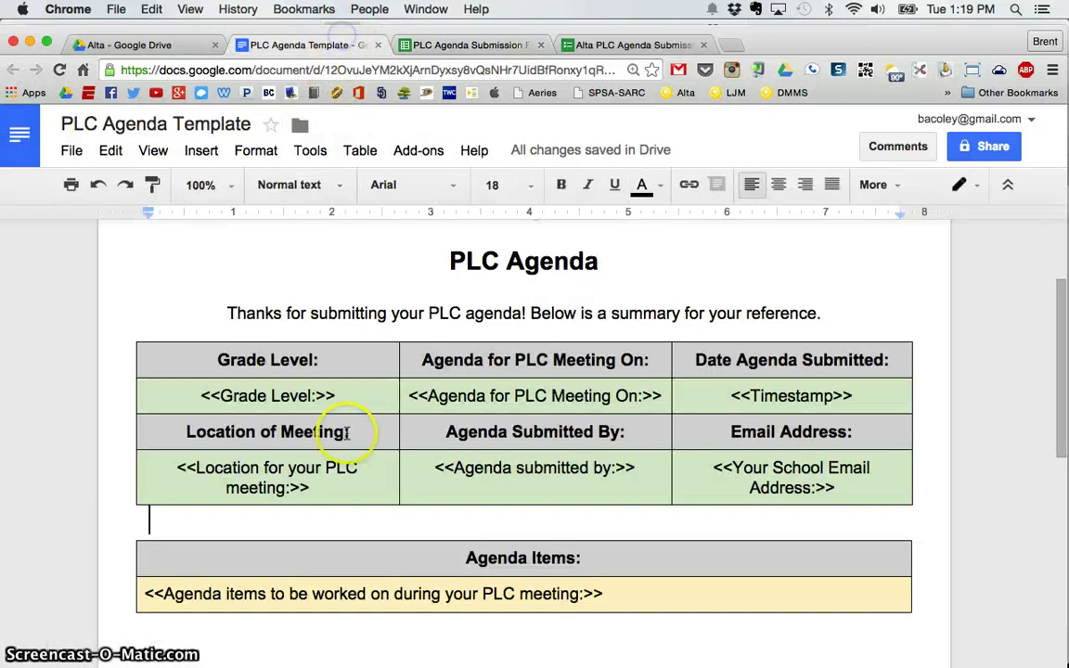
{"action": "left_click", "coordinate": [478, 45]}
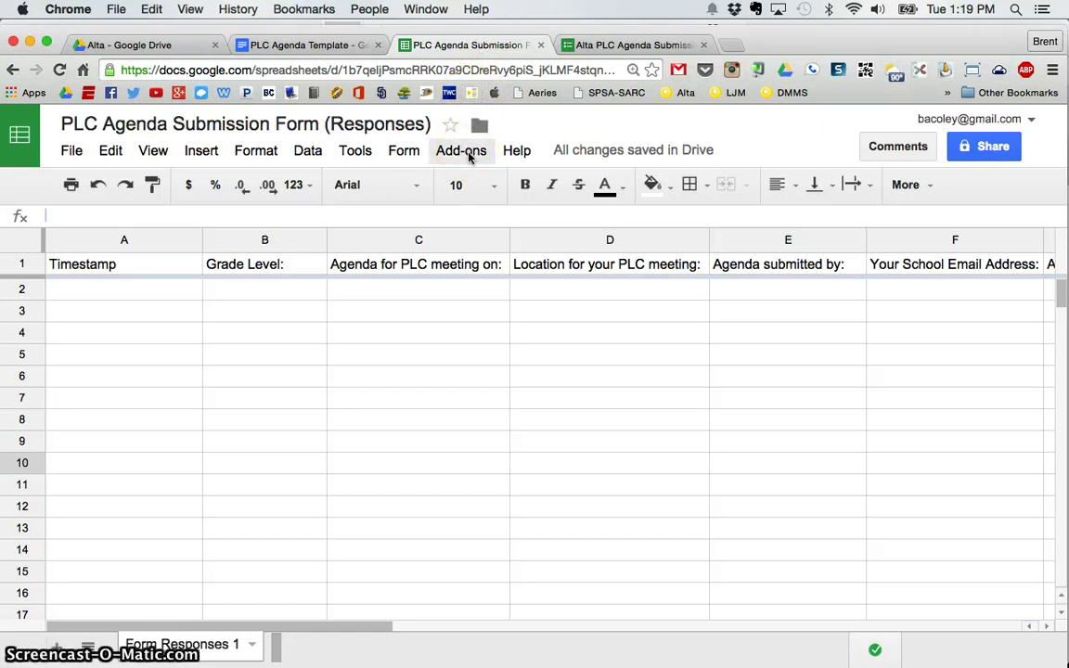
{"action": "left_click", "coordinate": [469, 153]}
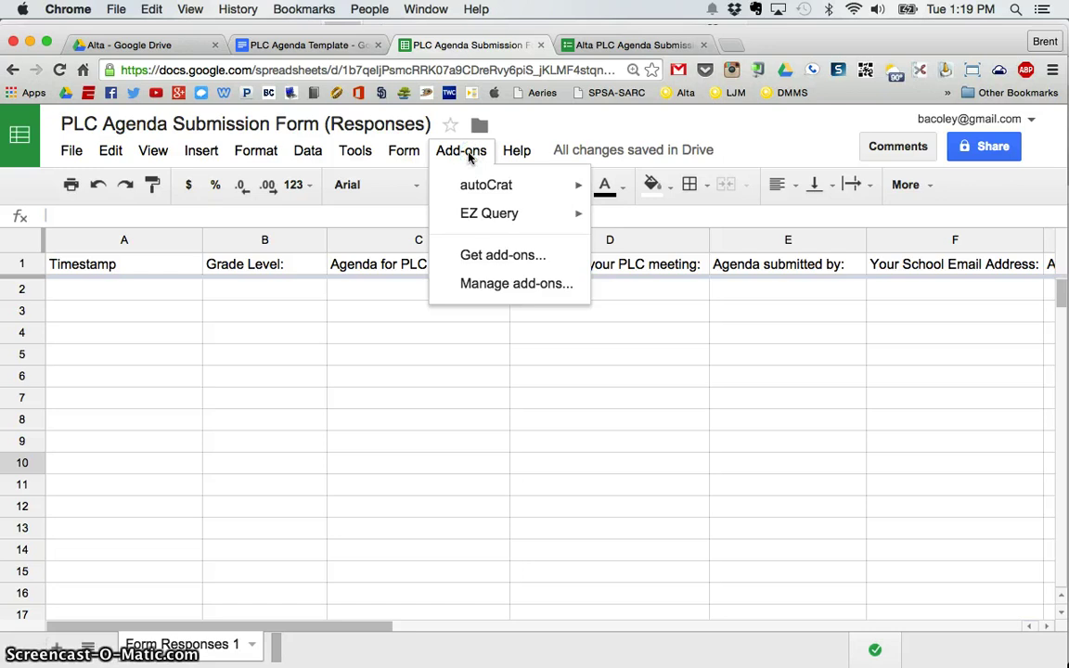
{"action": "left_click", "coordinate": [477, 250]}
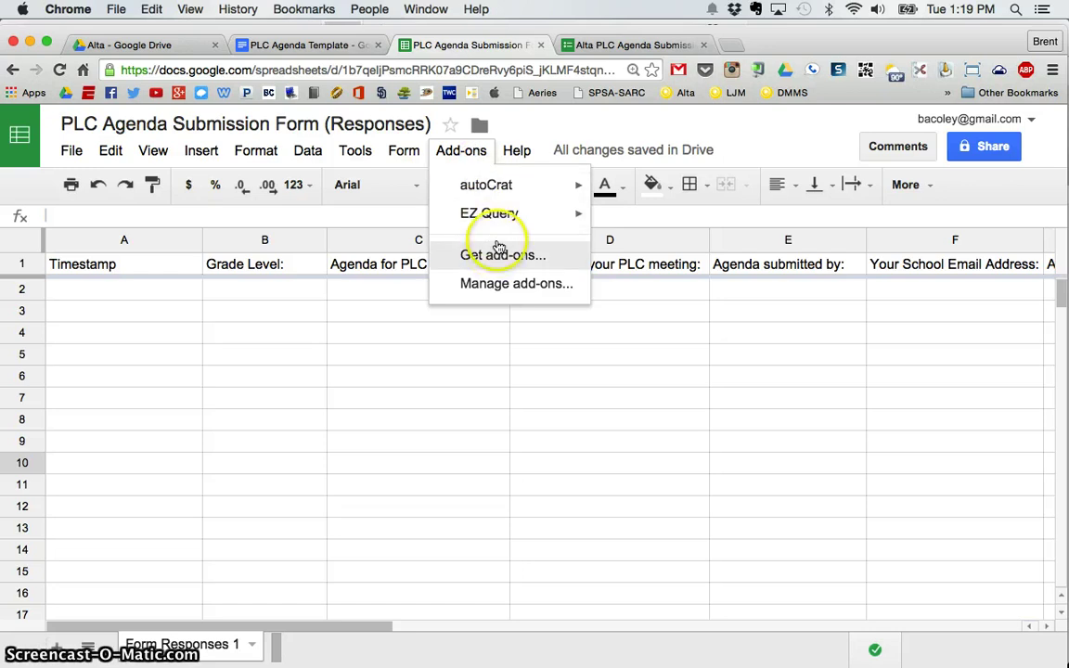
{"action": "mouse_move", "coordinate": [459, 191]}
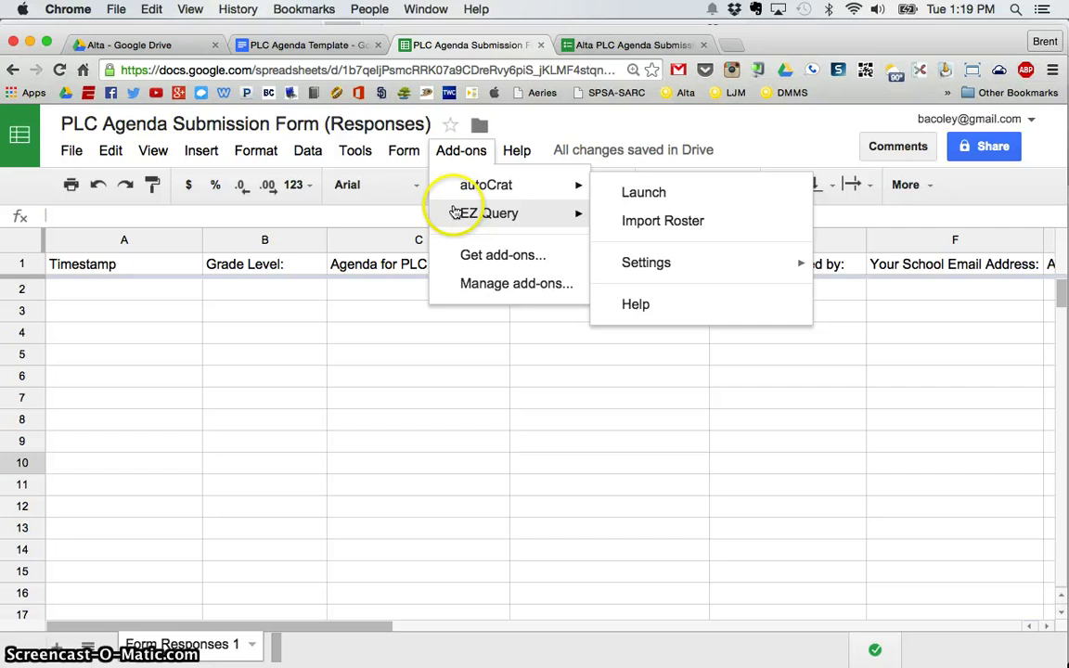
{"action": "left_click", "coordinate": [465, 258]}
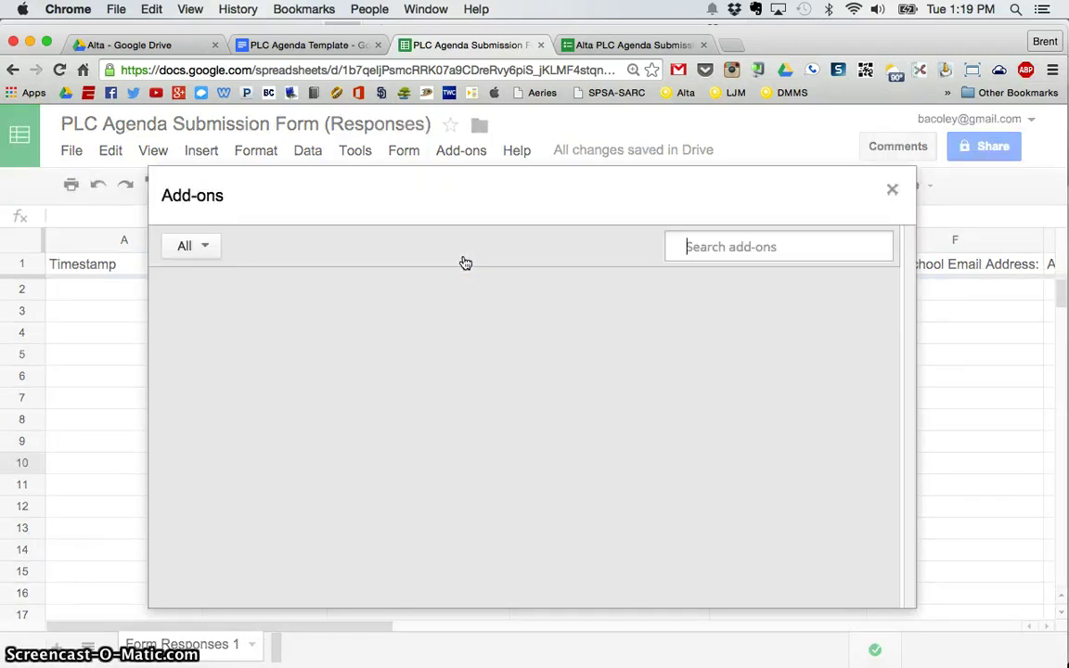
{"action": "left_click", "coordinate": [696, 256]}
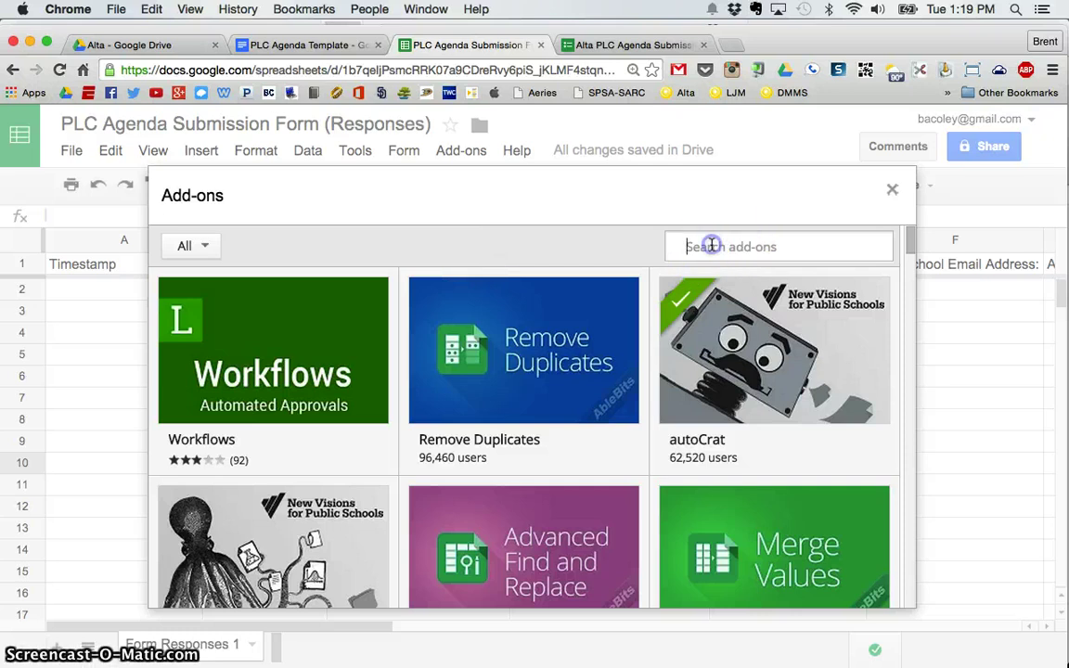
{"action": "type", "text": "autocrat"}
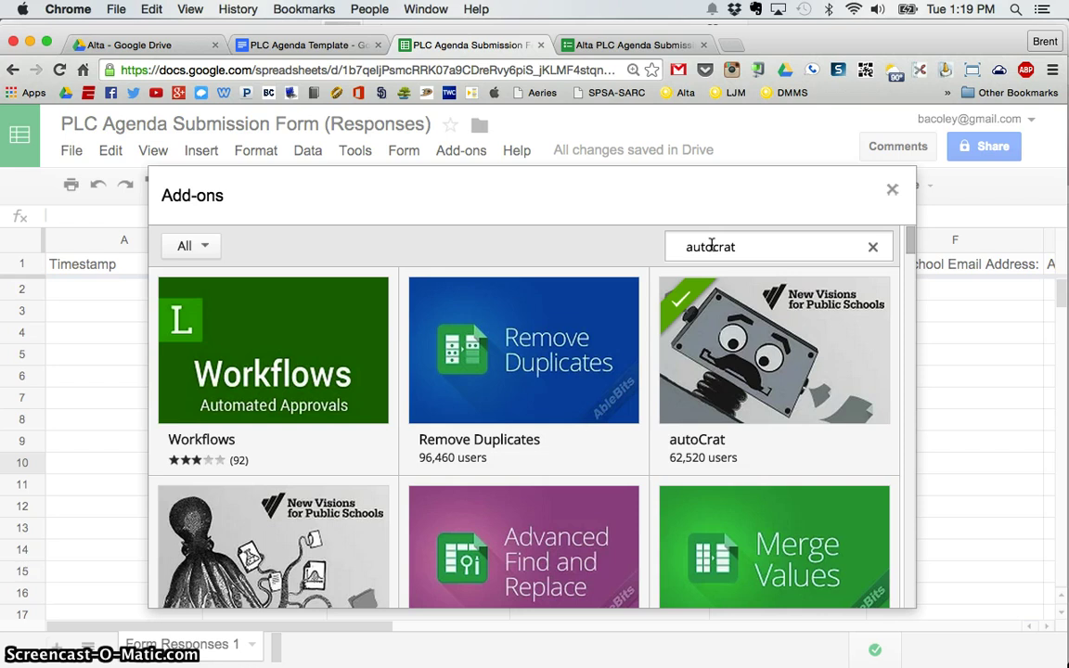
{"action": "mouse_move", "coordinate": [790, 301]}
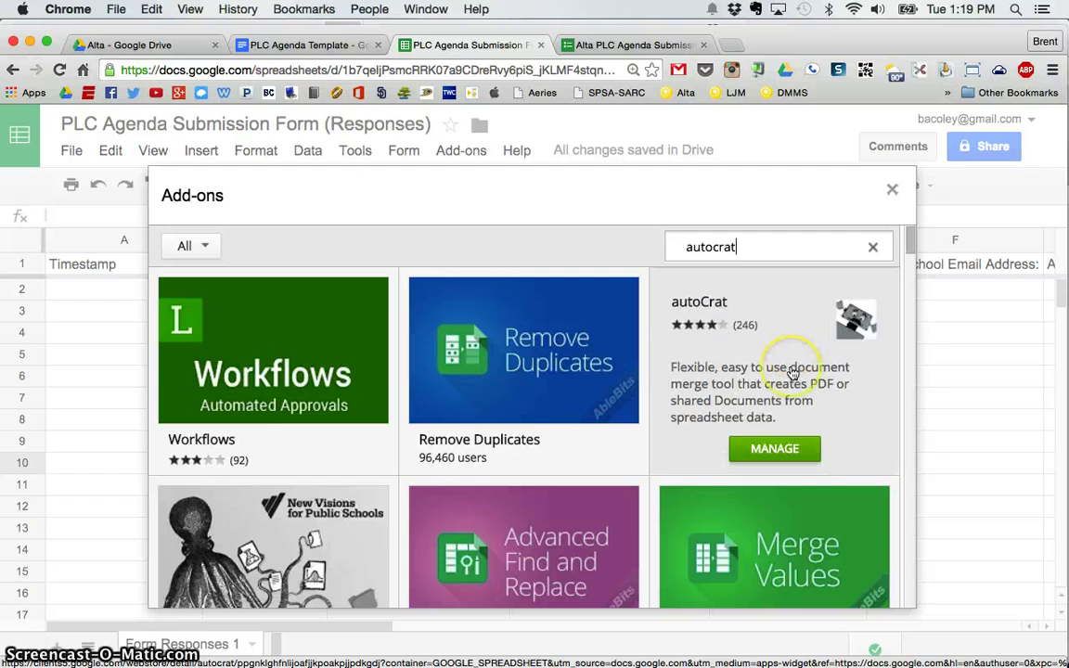
{"action": "left_click", "coordinate": [777, 451]}
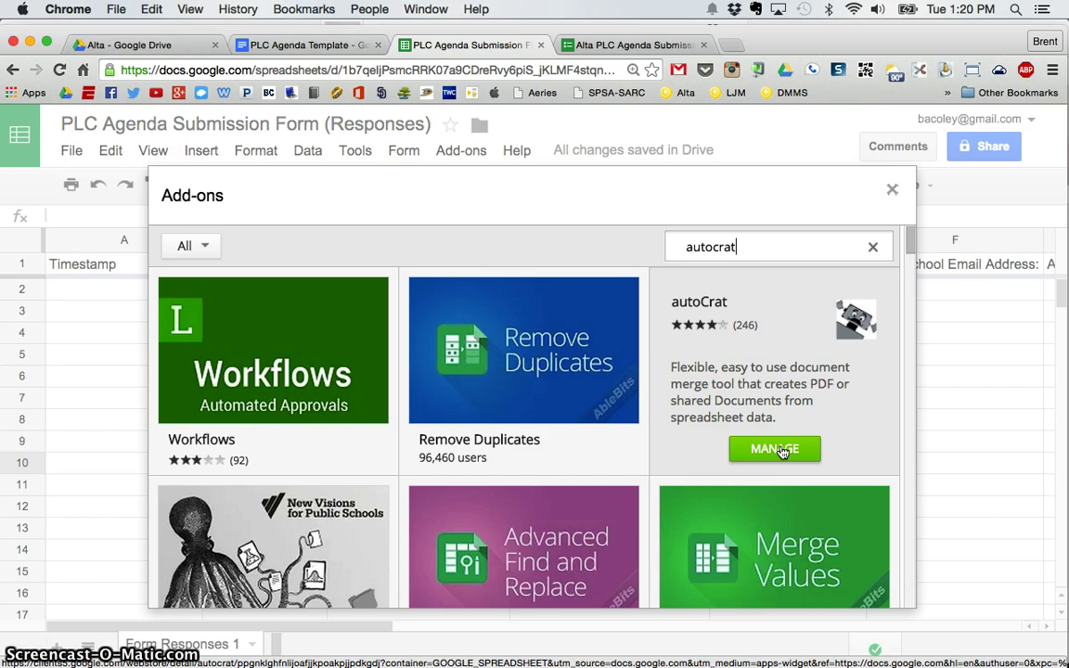
{"action": "left_click", "coordinate": [892, 189]}
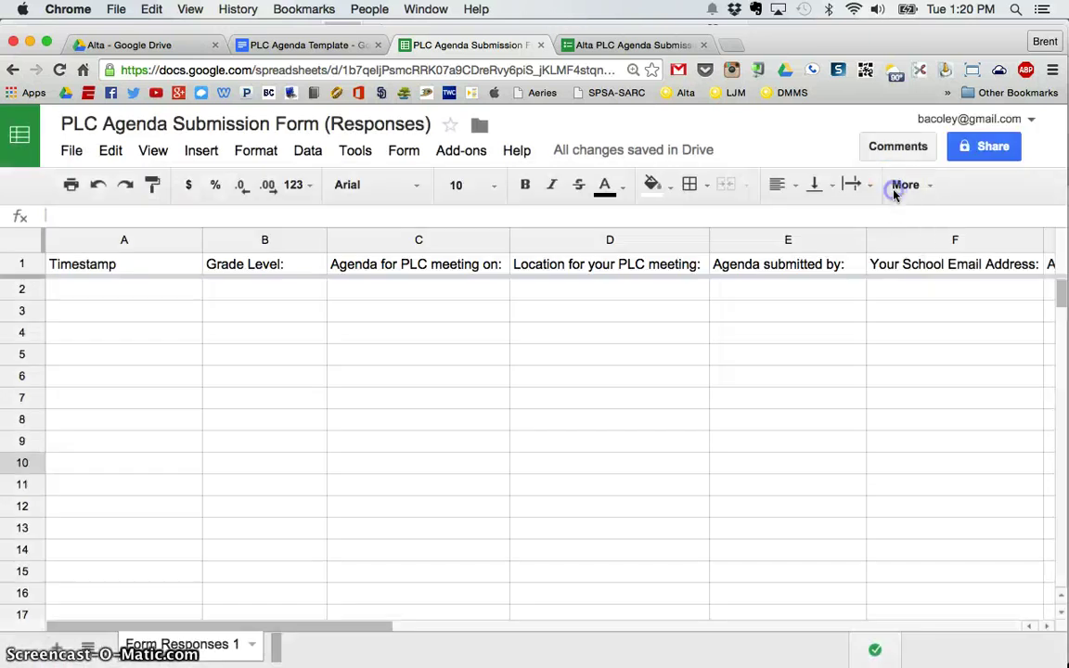
{"action": "left_click", "coordinate": [894, 199]}
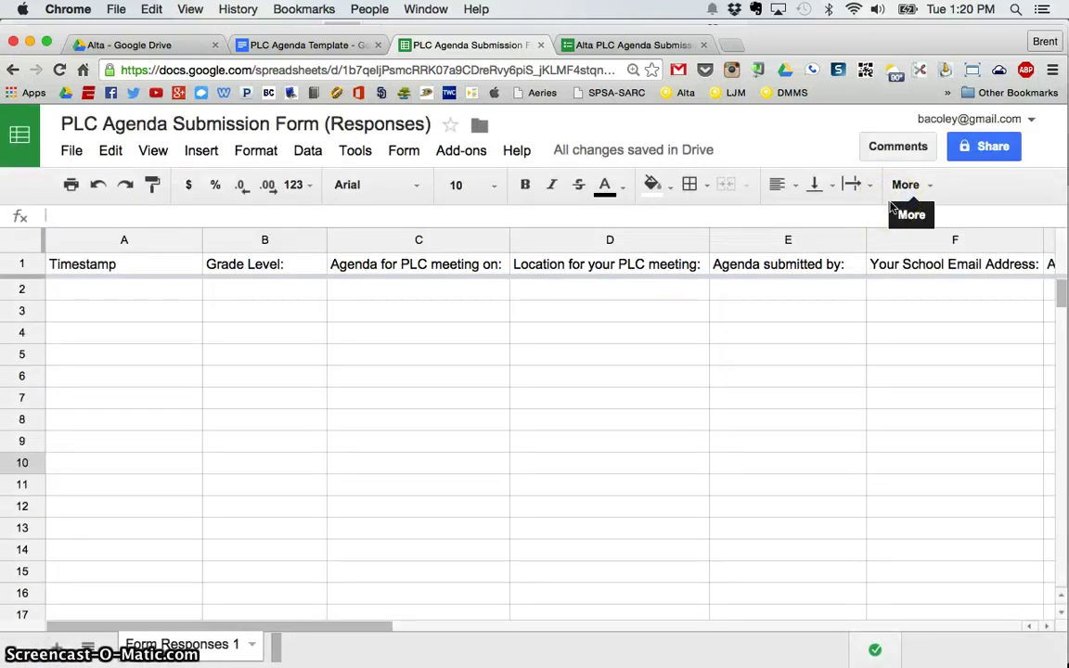
{"action": "left_click", "coordinate": [881, 210]}
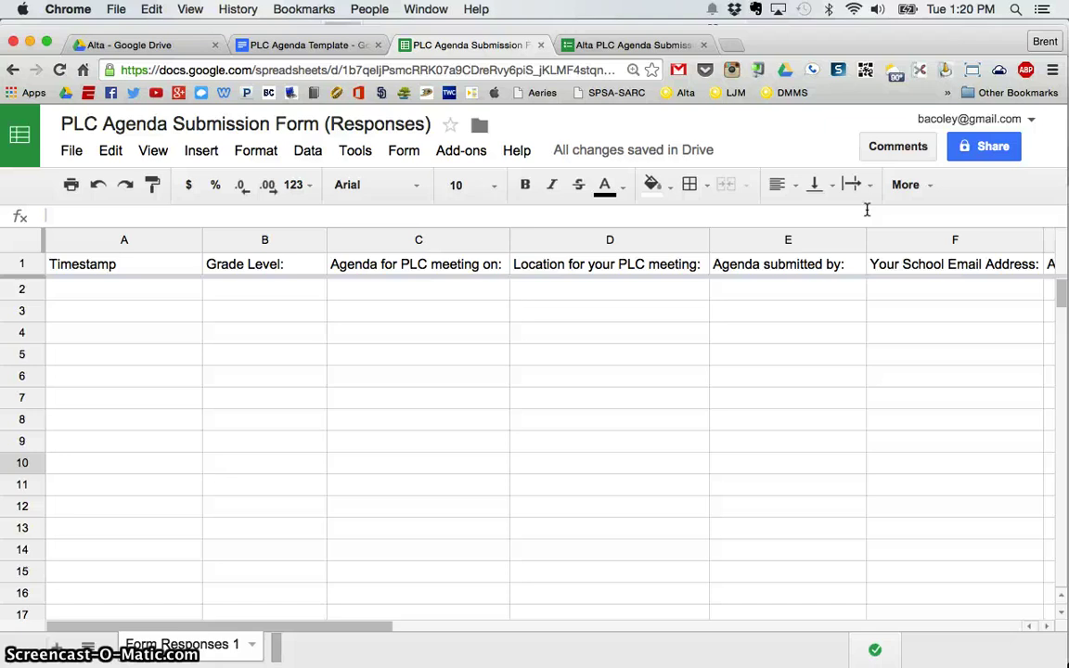
Launch autoCrat from the Add-ons menu and start a new merge job.
{"action": "left_click", "coordinate": [463, 153]}
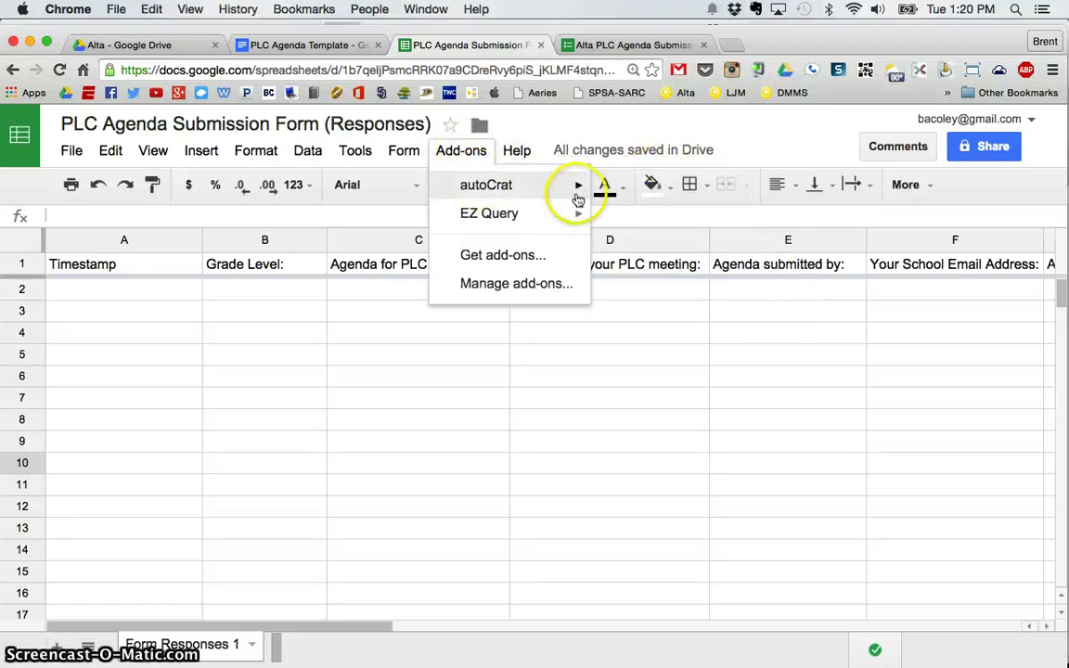
{"action": "mouse_move", "coordinate": [577, 185]}
{"action": "left_click", "coordinate": [626, 195]}
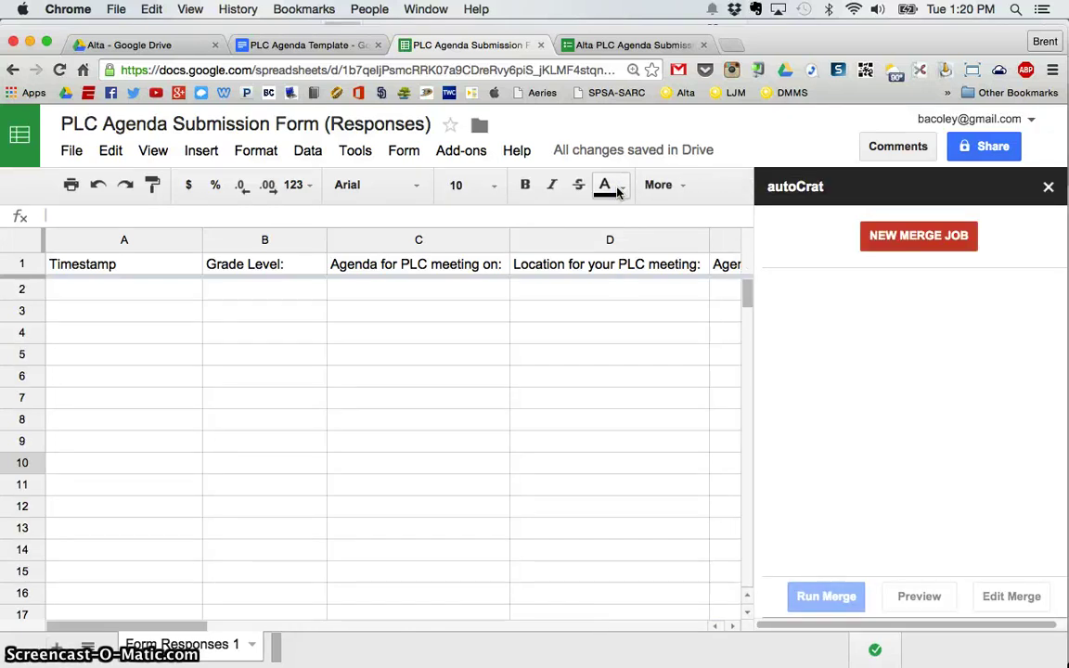
{"action": "left_click", "coordinate": [917, 238]}
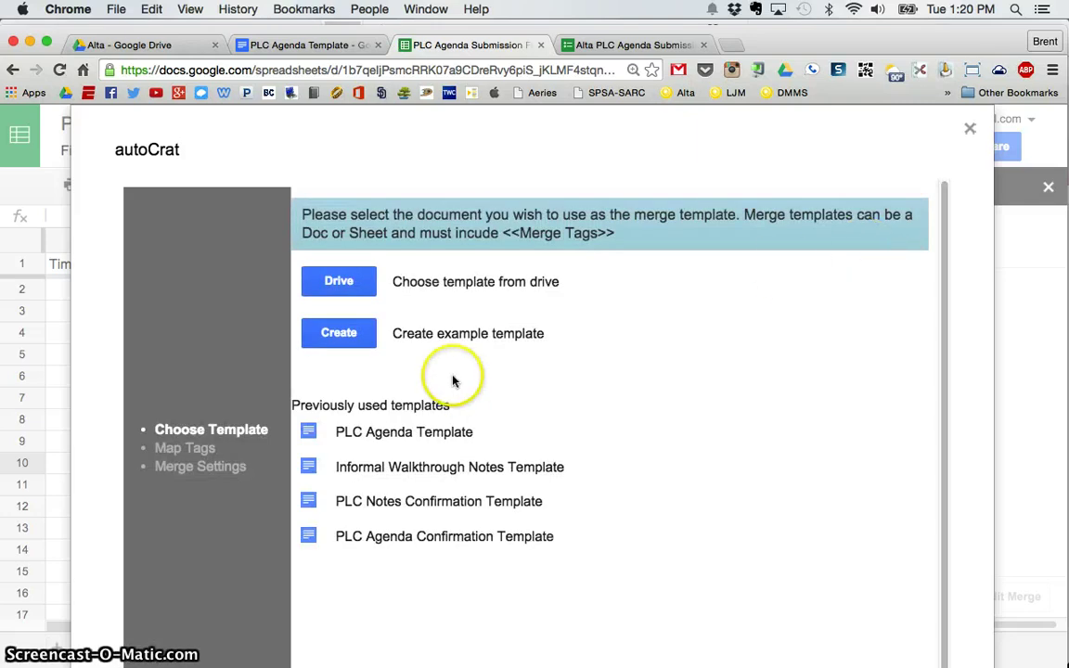
Pick PLC Agenda Template from Drive as the merge template.
{"action": "left_click", "coordinate": [336, 282]}
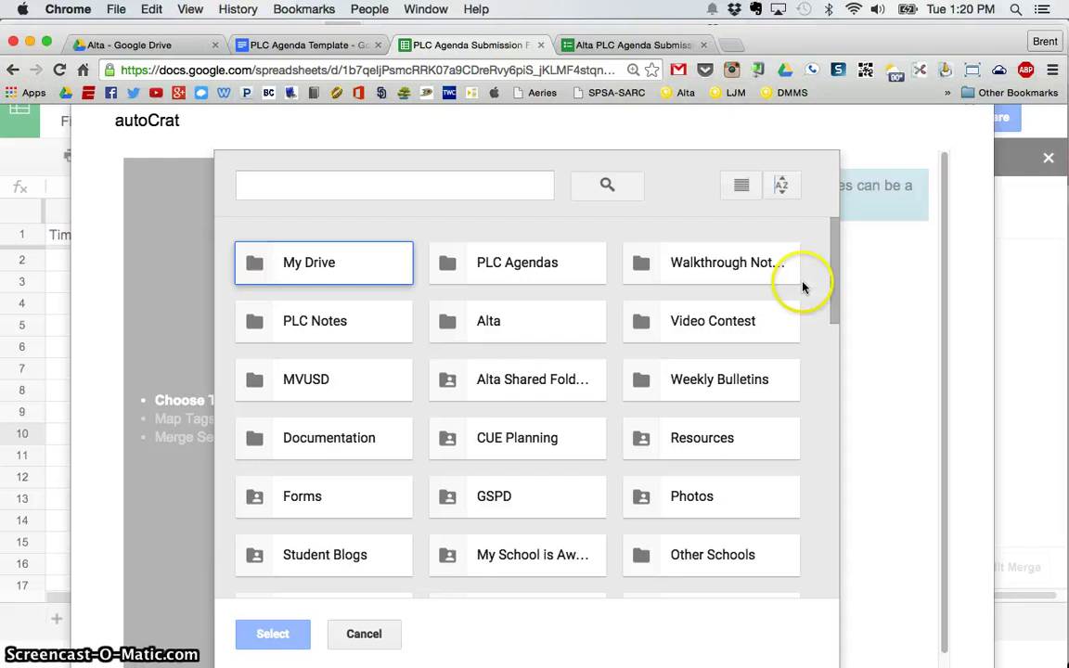
{"action": "left_click_drag", "start_coordinate": [834, 239], "coordinate": [812, 455]}
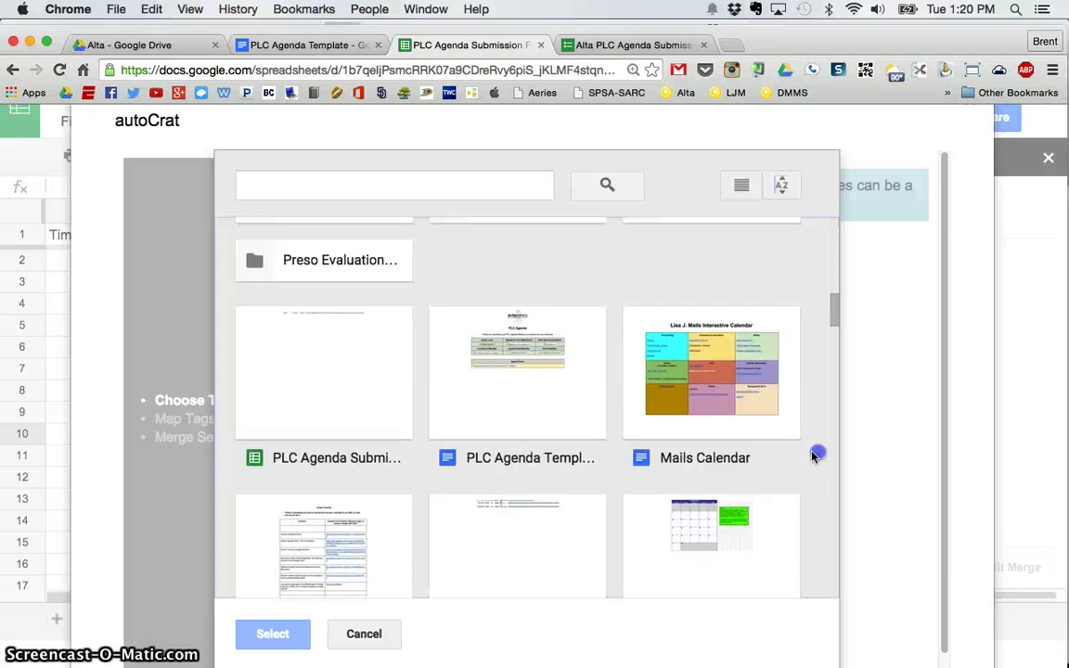
{"action": "double_click", "coordinate": [512, 364]}
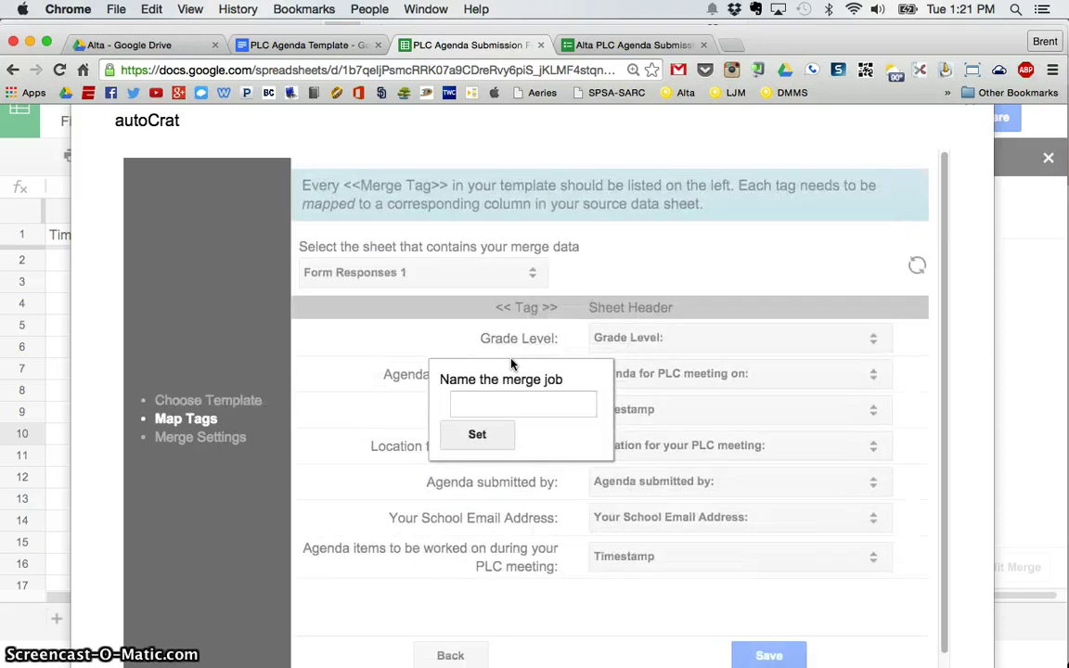
Name the job 'PLC Agenda Merge Sample' and map the agenda-items tag to its response column.
{"action": "left_click", "coordinate": [515, 403]}
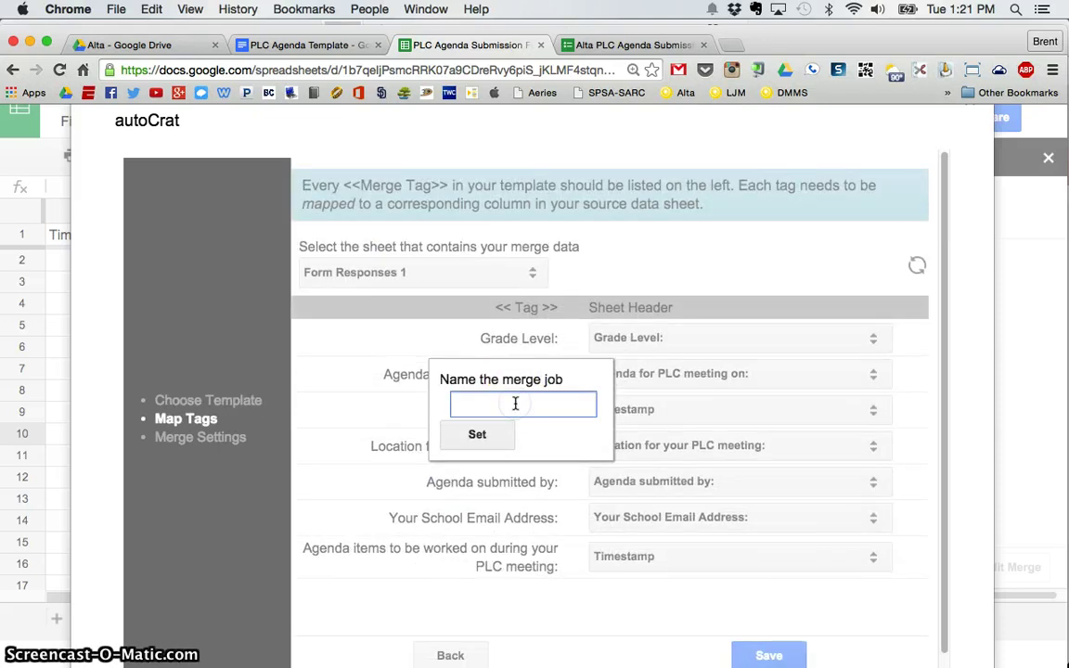
{"action": "type", "text": "PL"}
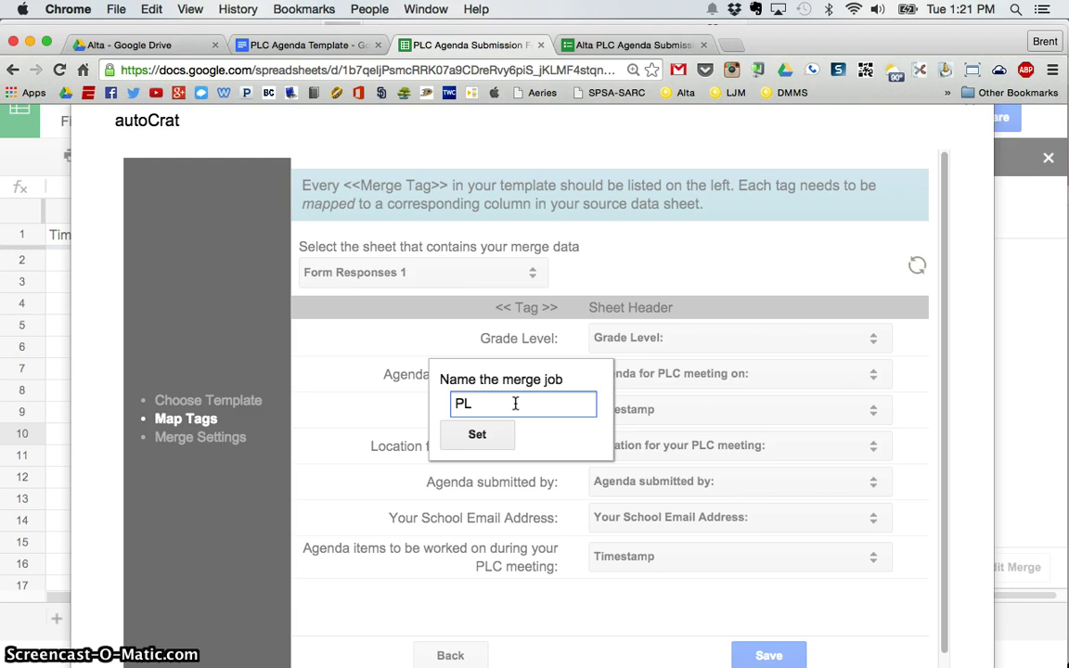
{"action": "type", "text": "C Agenda"}
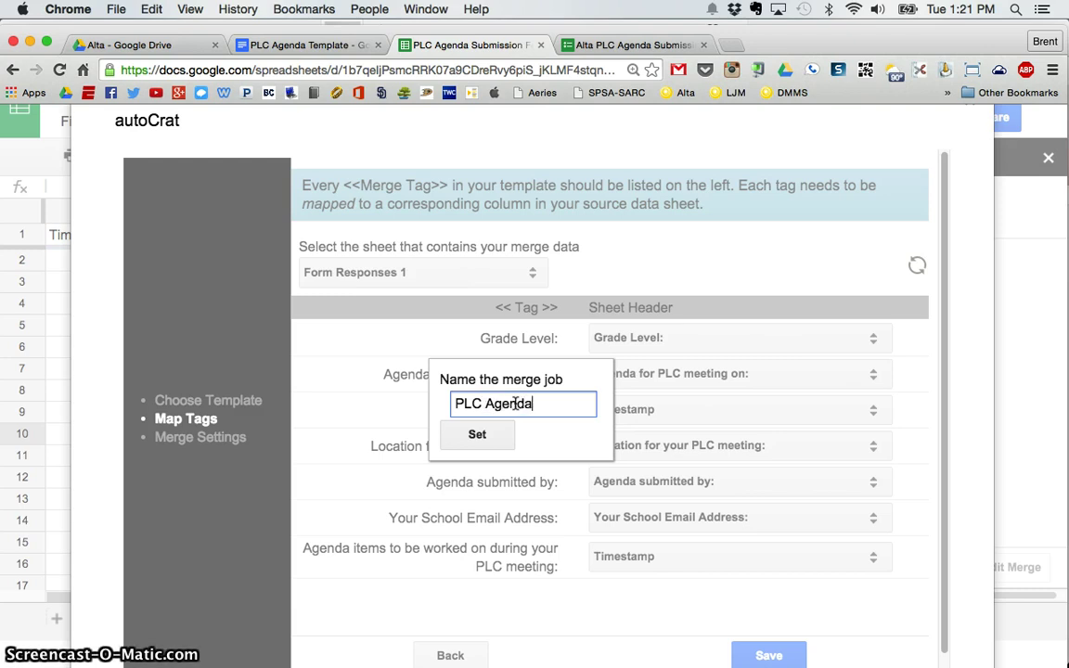
{"action": "type", "text": " Merge Sample"}
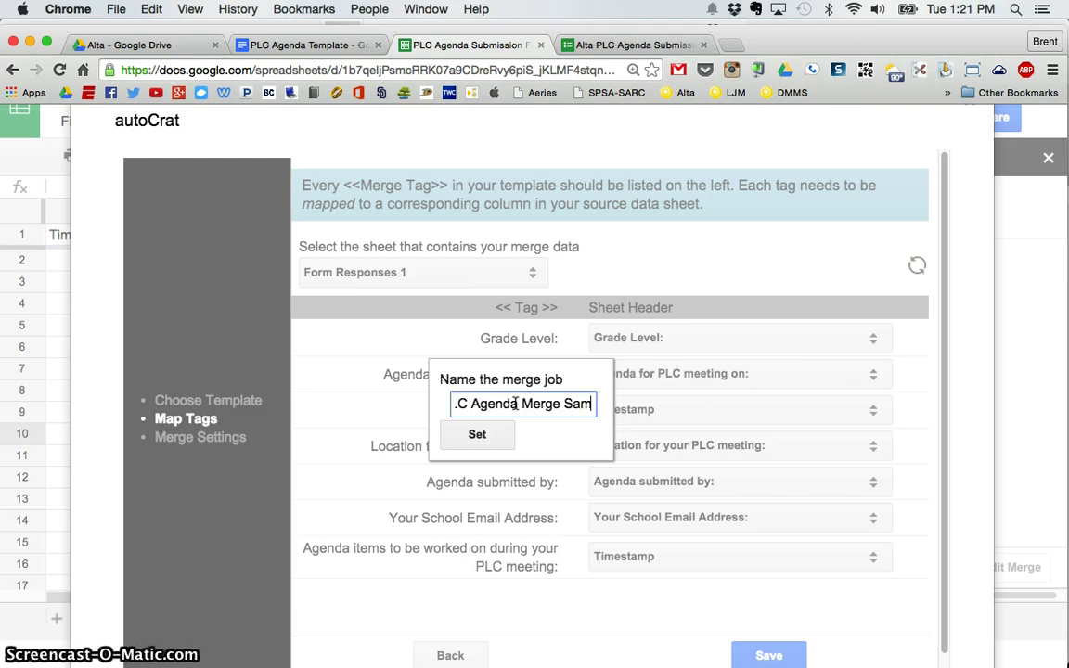
{"action": "left_click", "coordinate": [477, 436]}
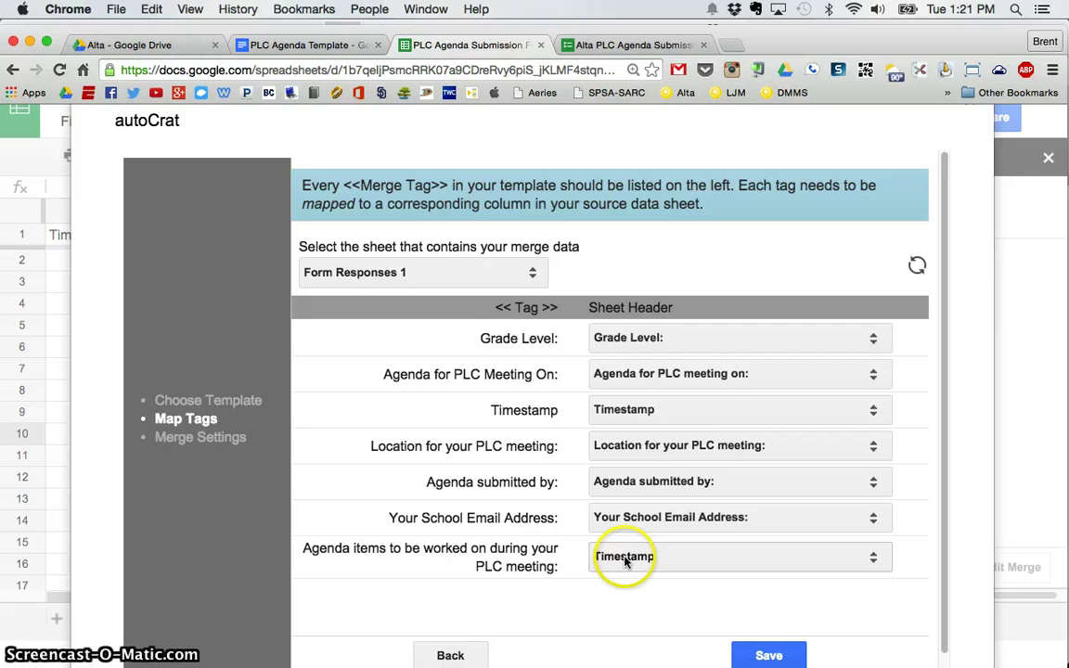
{"action": "left_click", "coordinate": [677, 560]}
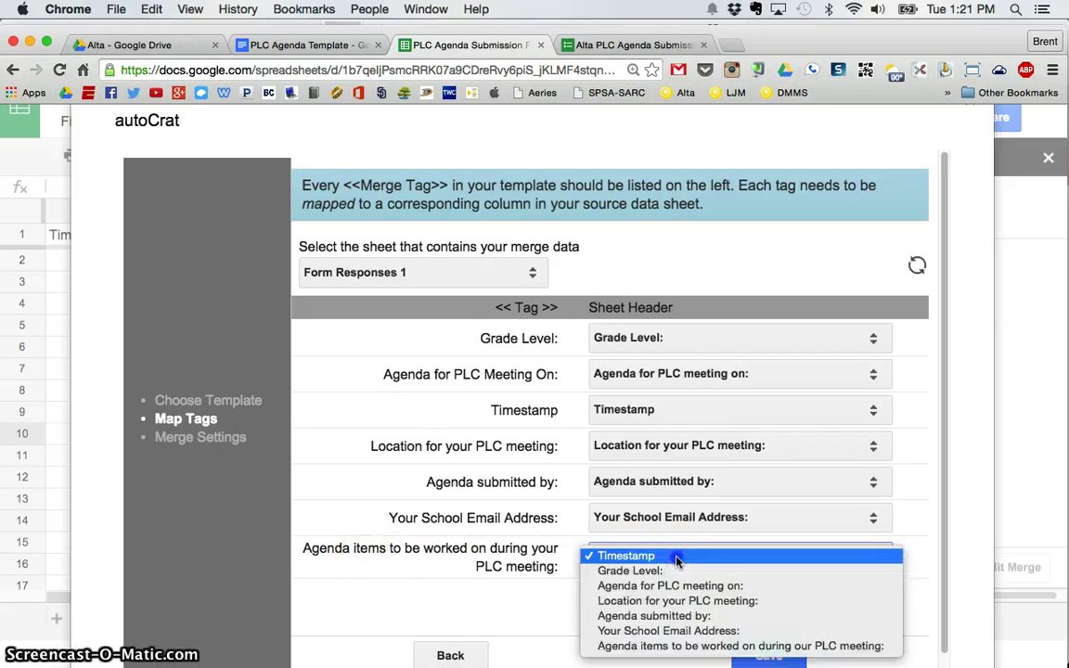
{"action": "left_click", "coordinate": [676, 647]}
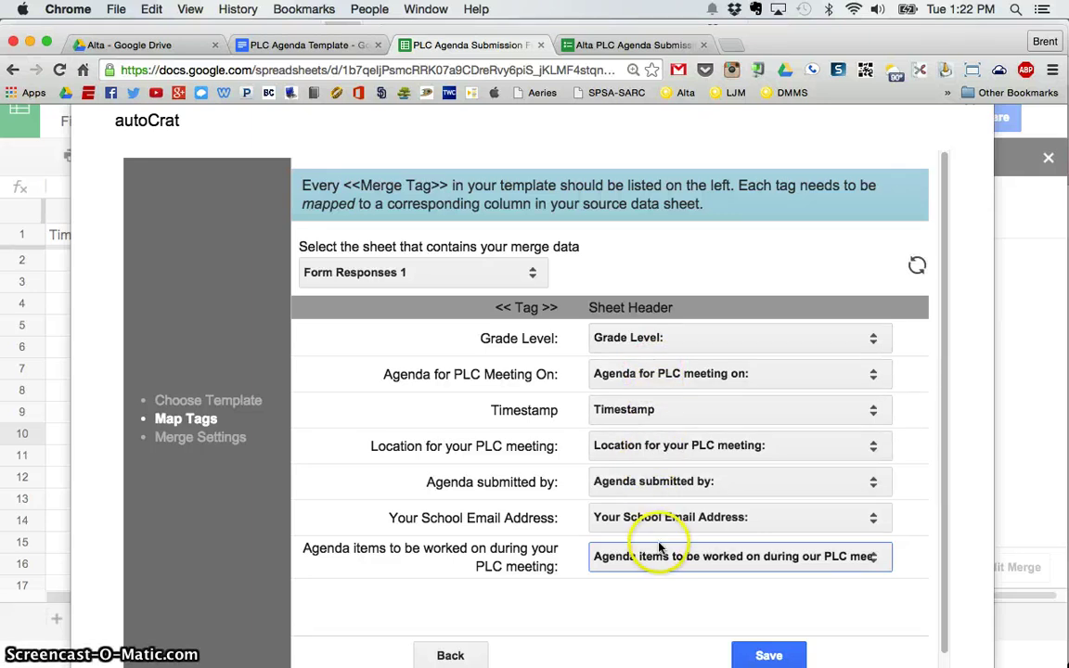
Save the tag mapping and set file naming to '$gradeLevel PLC Agenda - $timestamp'.
{"action": "left_click", "coordinate": [769, 656]}
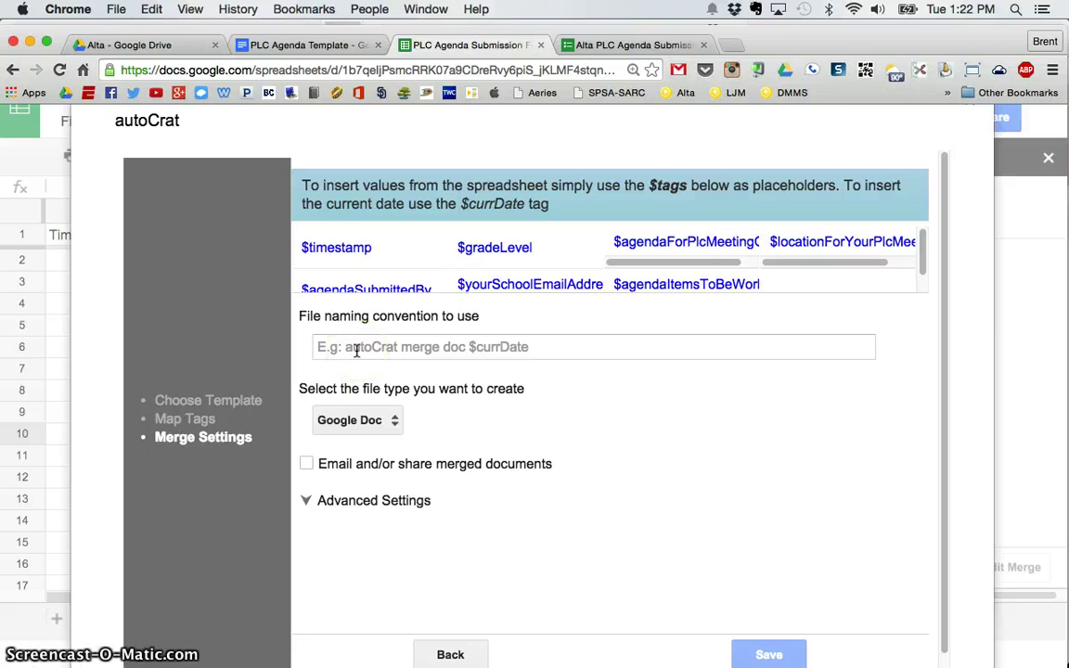
{"action": "double_click", "coordinate": [488, 245]}
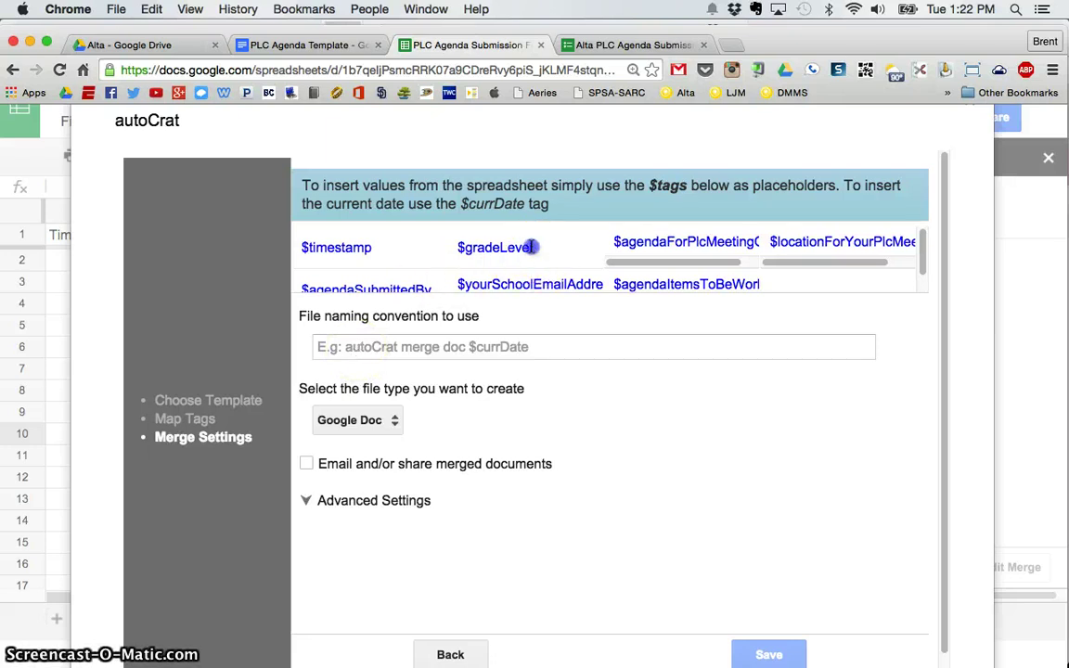
{"action": "left_click_drag", "start_coordinate": [486, 243], "coordinate": [455, 239]}
{"action": "key", "text": "super+c"}
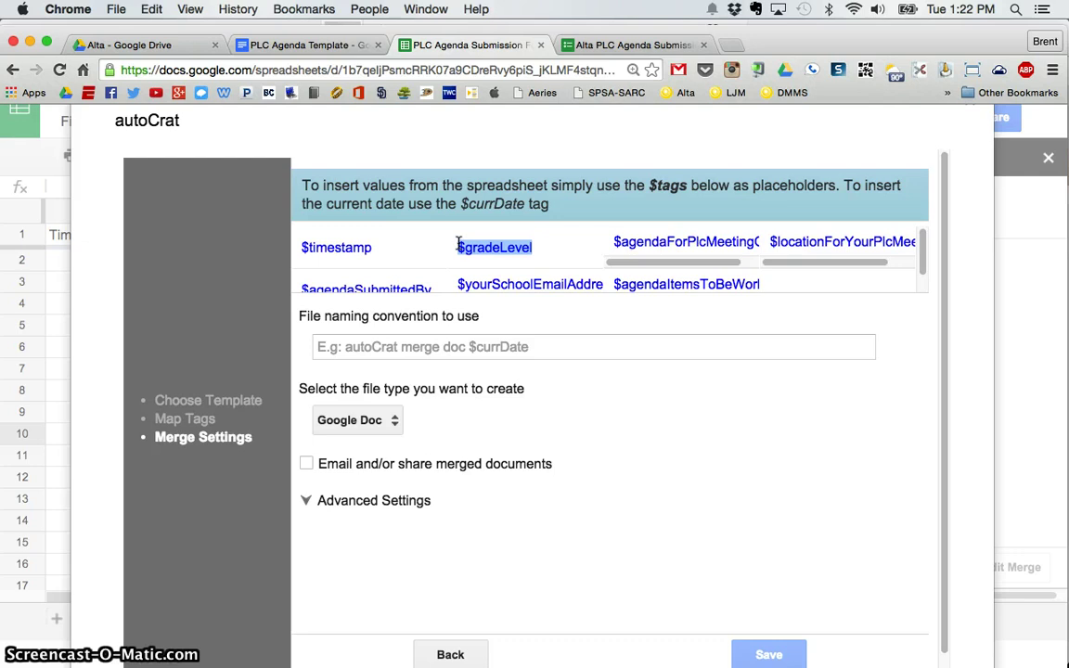
{"action": "left_click", "coordinate": [401, 336]}
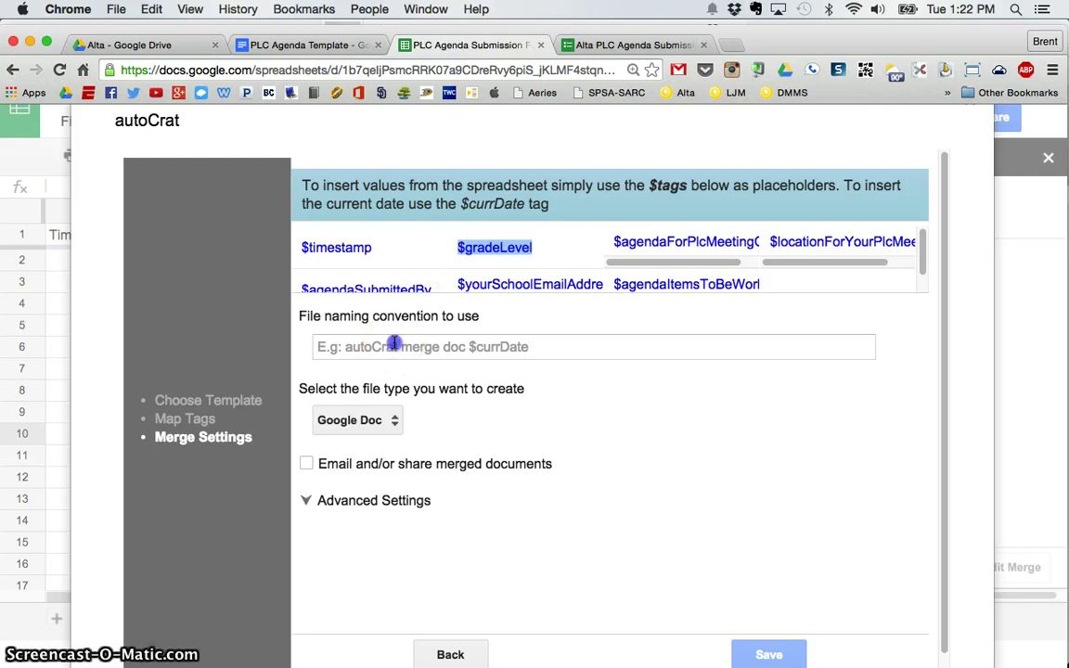
{"action": "key", "text": "super+v"}
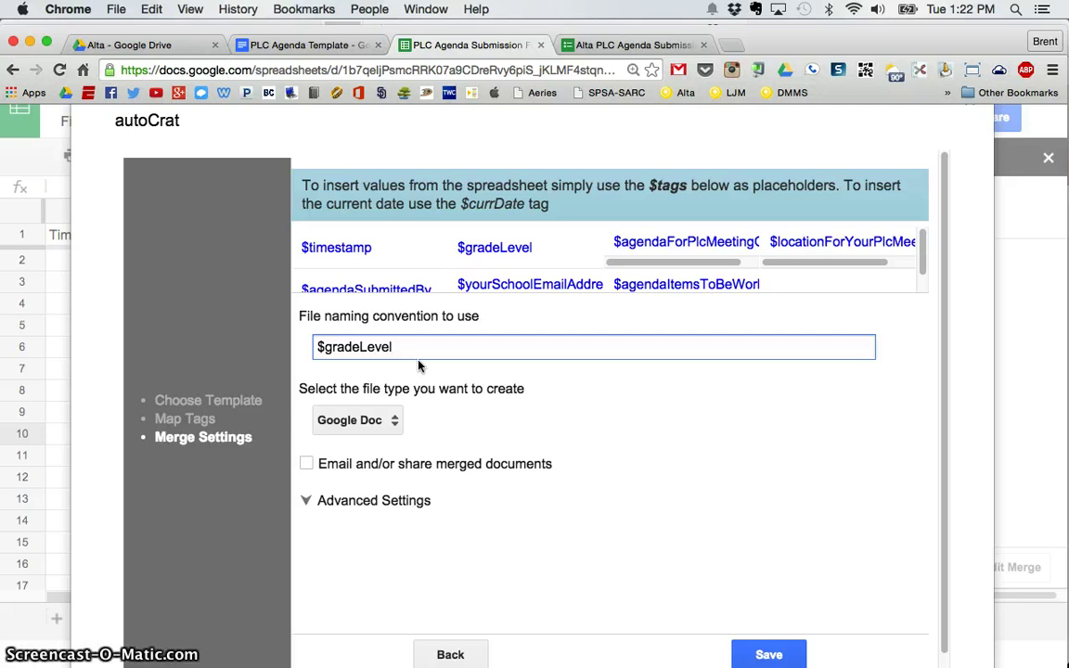
{"action": "type", "text": "PLC "}
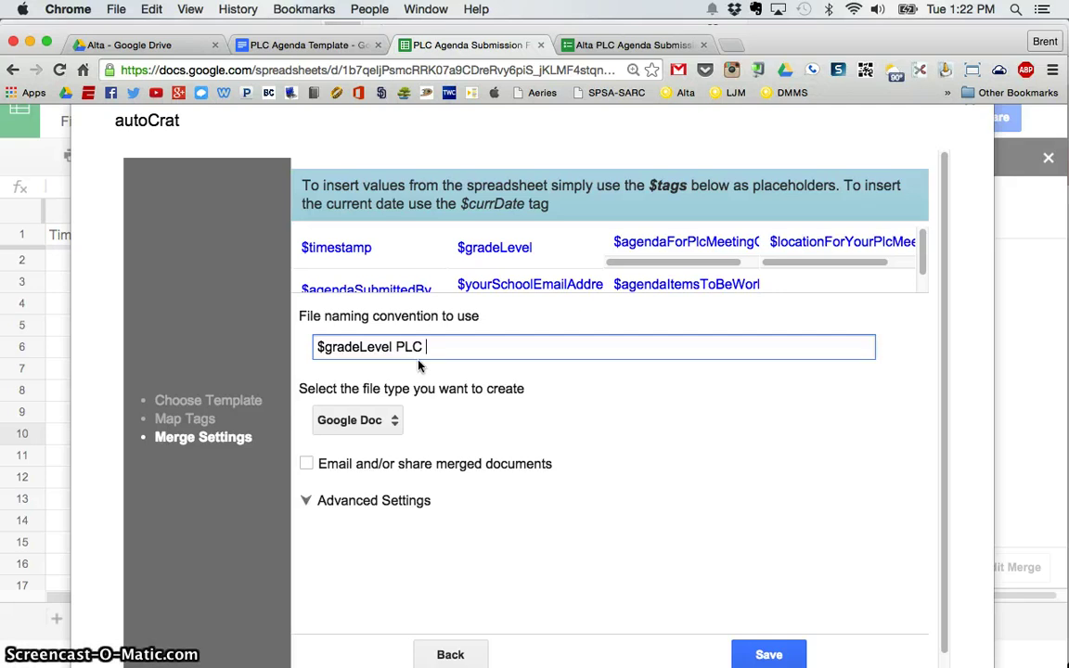
{"action": "type", "text": "Agenda -"}
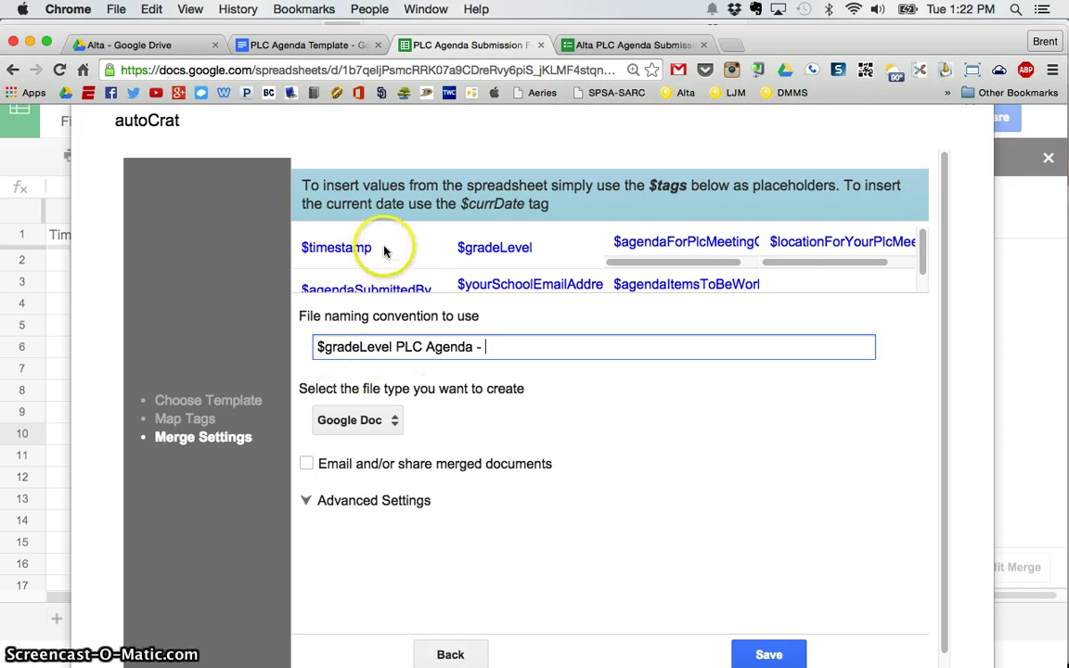
{"action": "left_click_drag", "start_coordinate": [384, 251], "coordinate": [523, 346]}
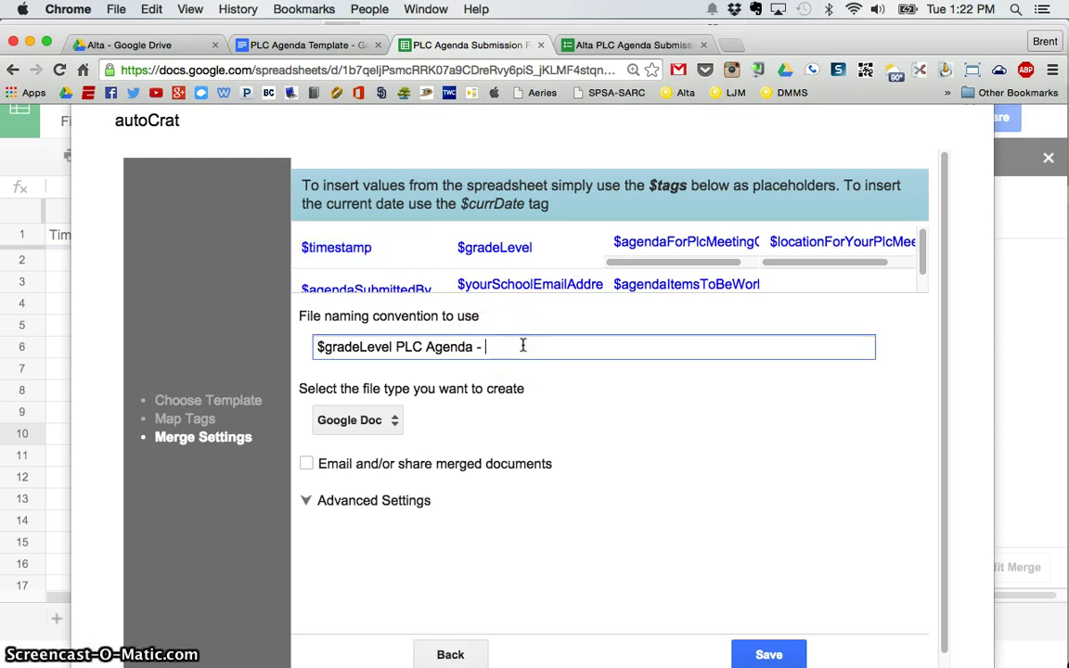
{"action": "type", "text": "$timestamp"}
Output merged files as PDFs and email them to $yourSchoolEmailAddress.
{"action": "left_click", "coordinate": [394, 420]}
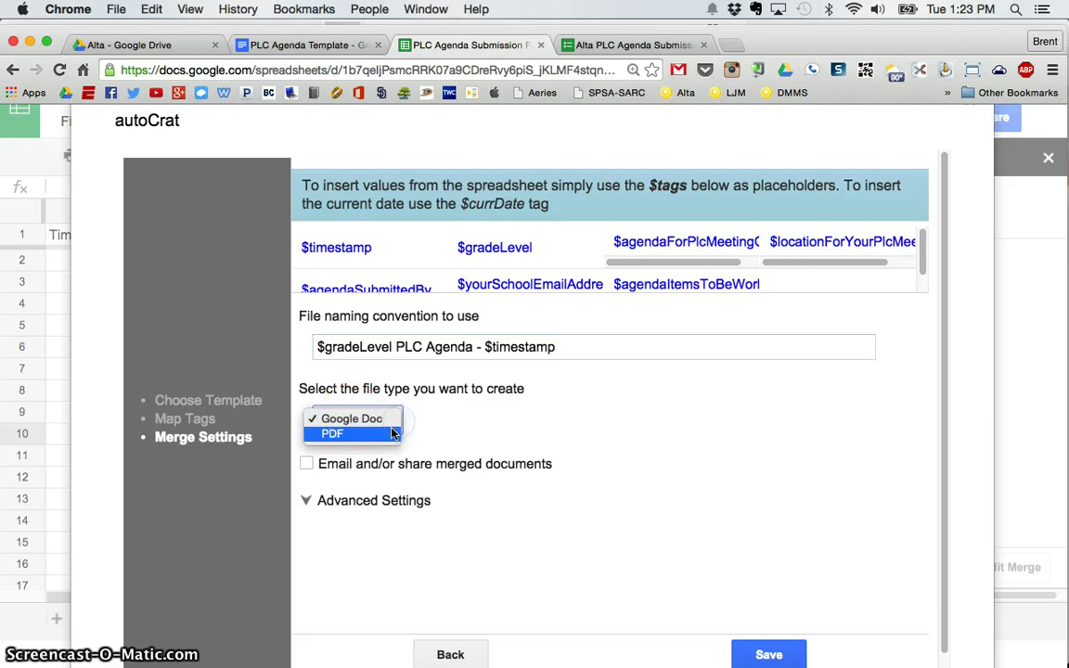
{"action": "left_click", "coordinate": [387, 434]}
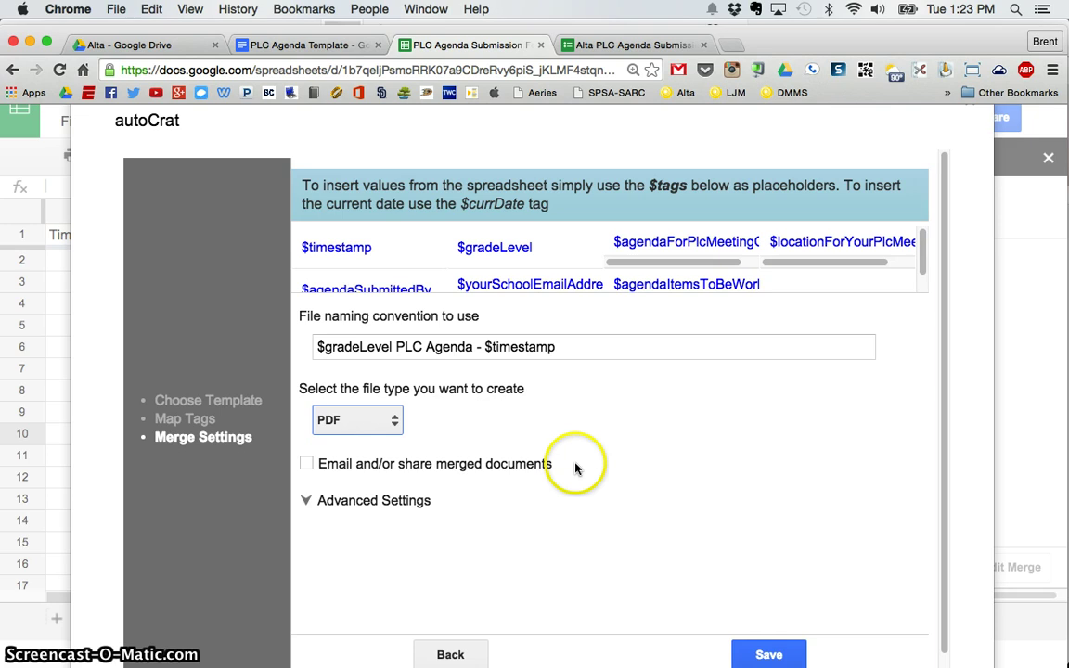
{"action": "scroll", "coordinate": [571, 399], "scroll_direction": "down", "scroll_amount": 1}
{"action": "left_click", "coordinate": [307, 457]}
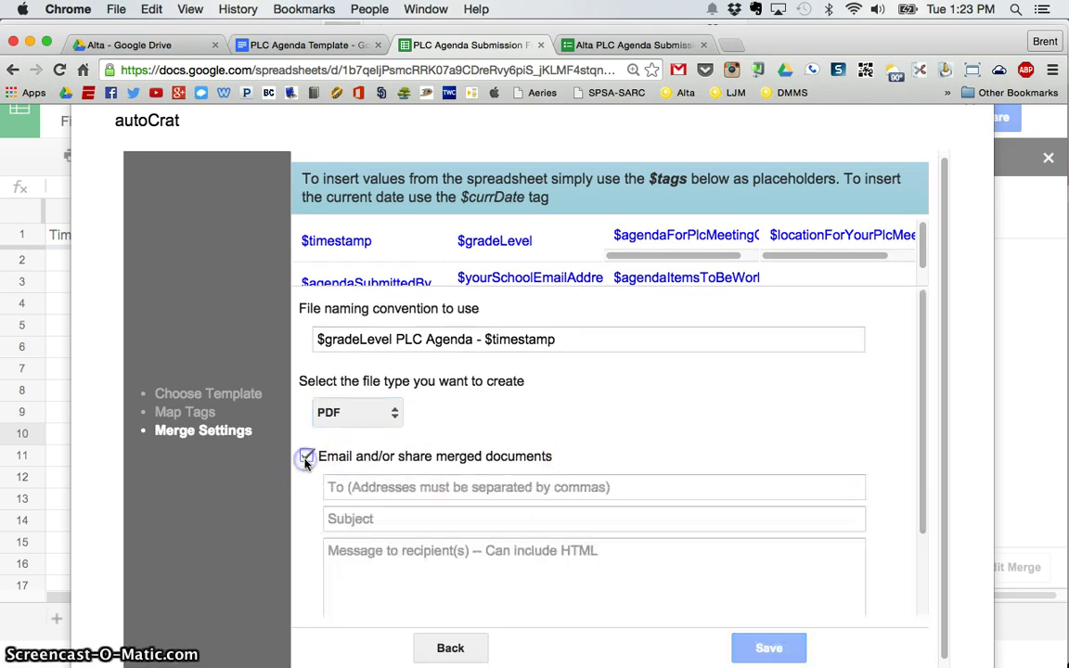
{"action": "scroll", "coordinate": [305, 467], "scroll_direction": "down", "scroll_amount": 3}
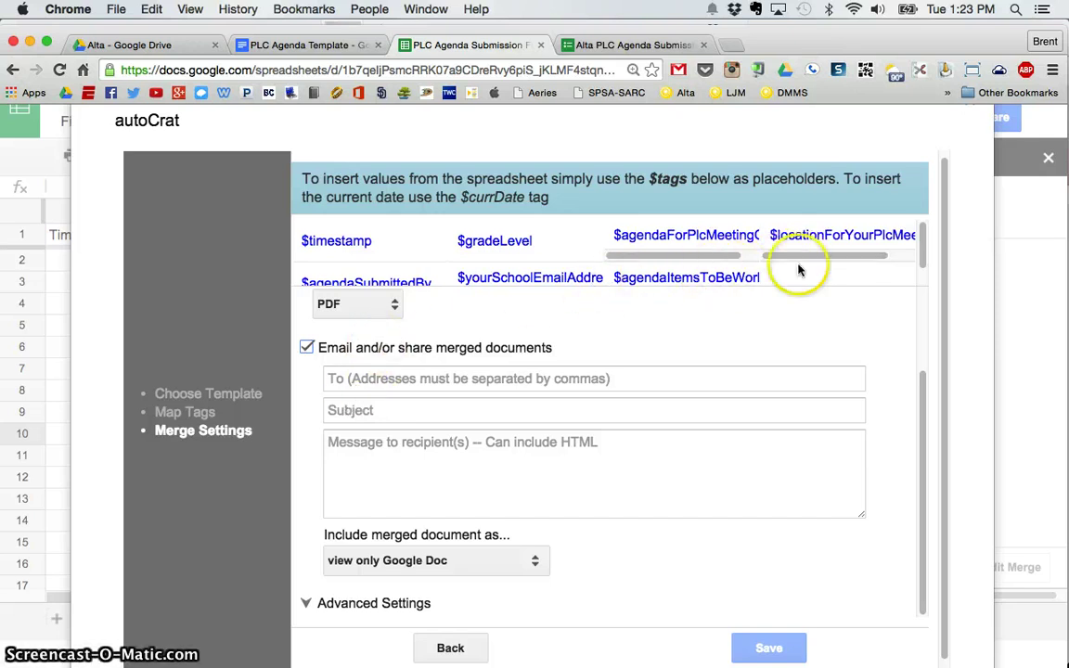
{"action": "left_click_drag", "start_coordinate": [921, 238], "coordinate": [924, 260]}
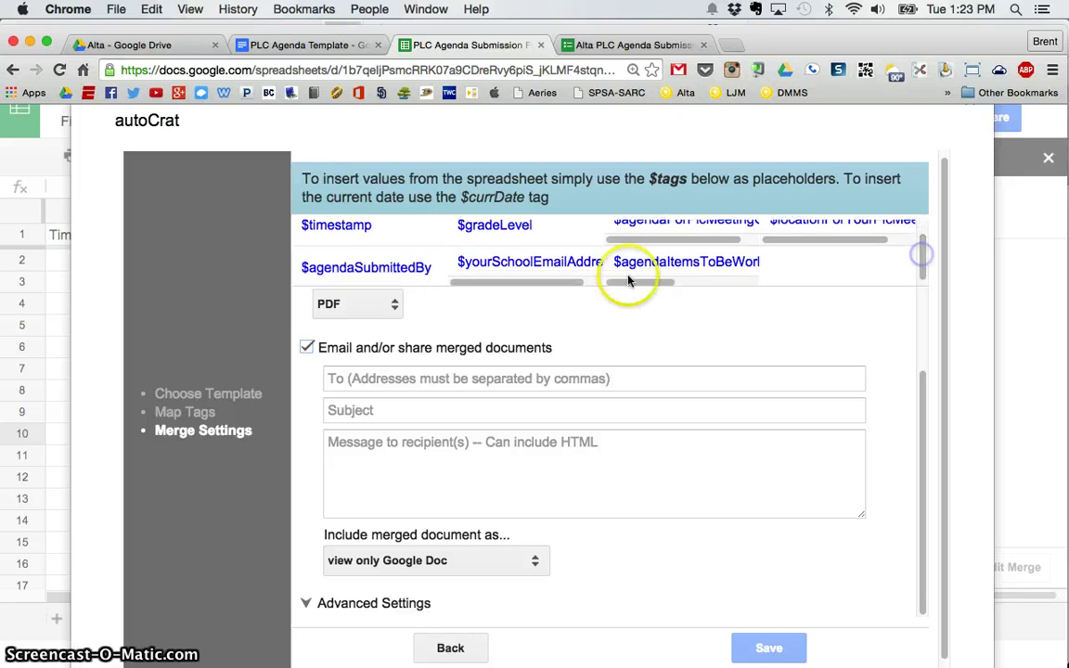
{"action": "left_click_drag", "start_coordinate": [458, 263], "coordinate": [605, 264]}
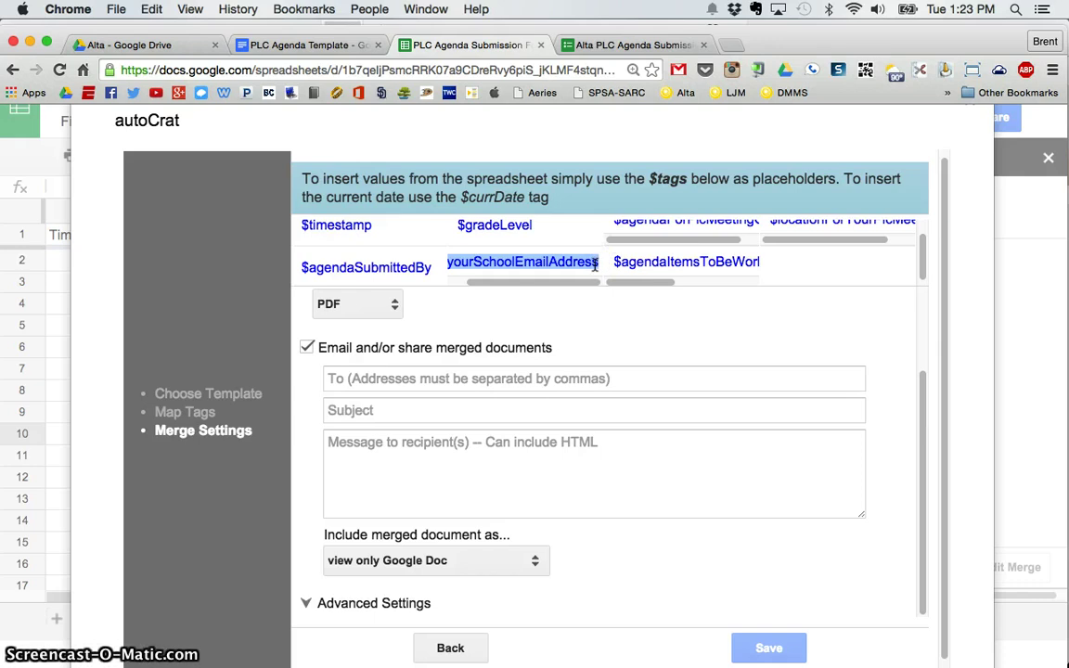
{"action": "left_click_drag", "start_coordinate": [595, 266], "coordinate": [424, 378]}
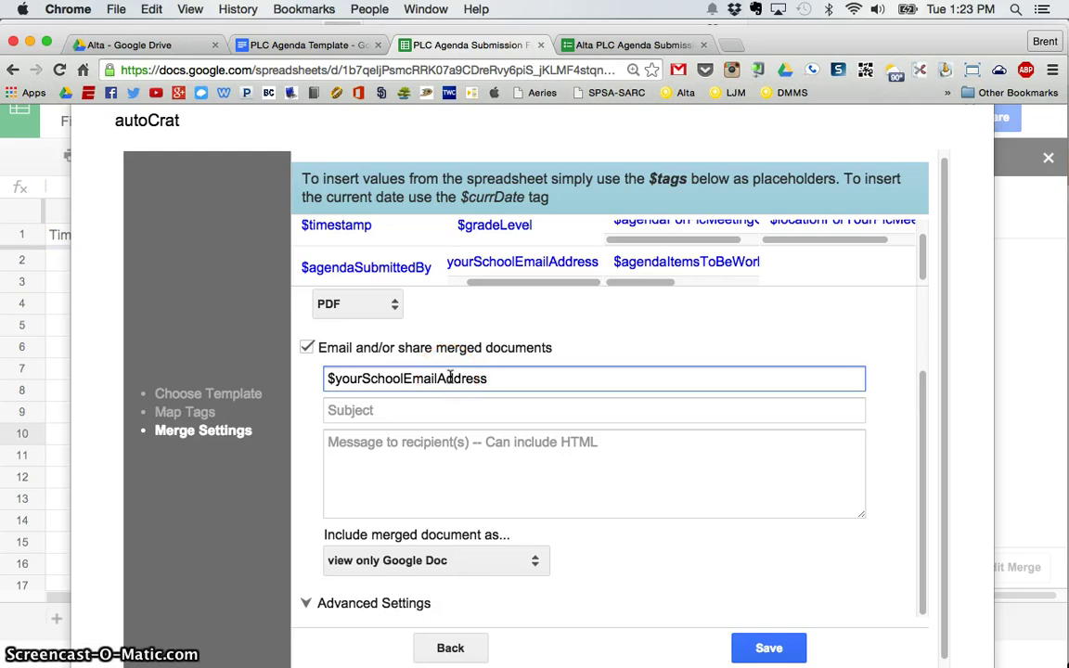
Give the email subject 'PLC Agenda Submission', a 'Thanks for submitting your agenda!' message and a PDF attachment.
{"action": "left_click", "coordinate": [394, 410]}
{"action": "type", "text": "P"}
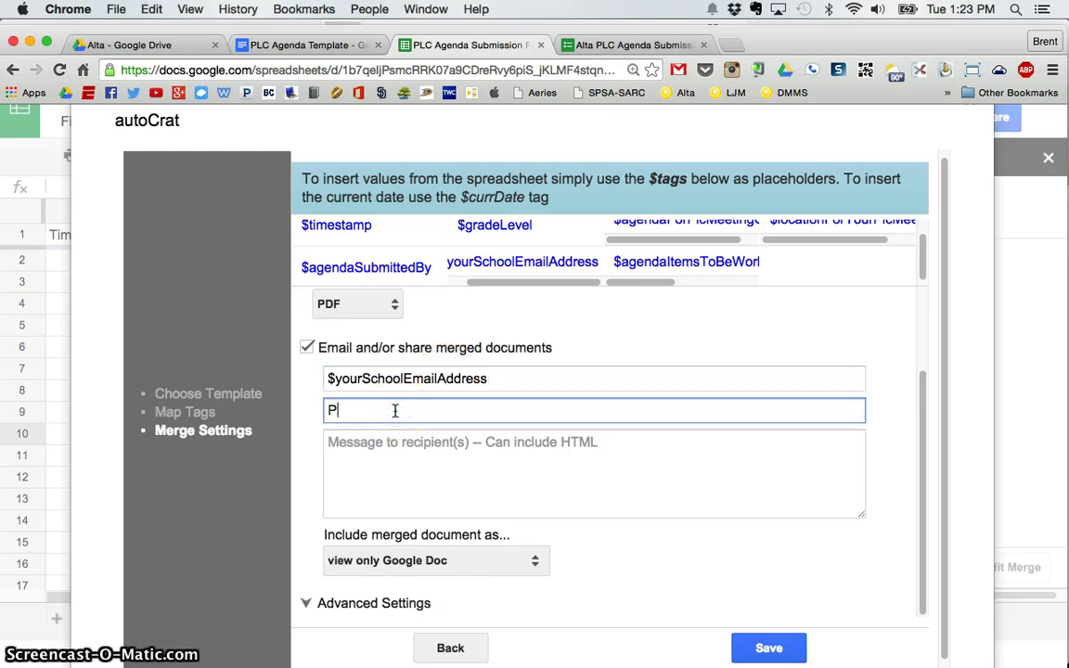
{"action": "type", "text": "LC Agenda Submission"}
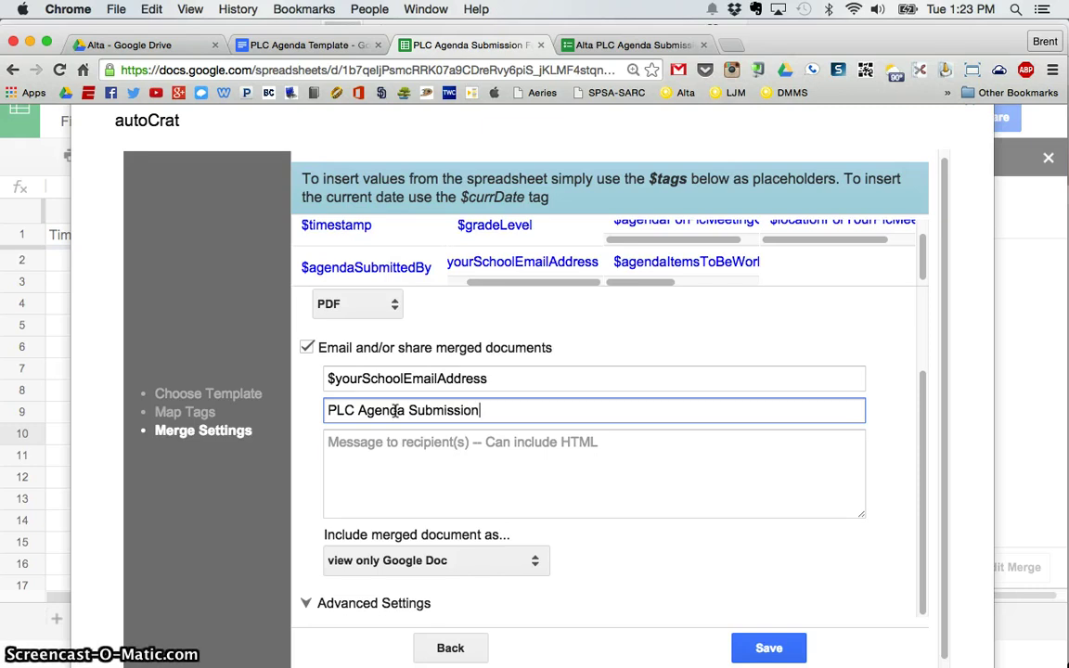
{"action": "key", "text": "Tab"}
{"action": "type", "text": "Thanks fo"}
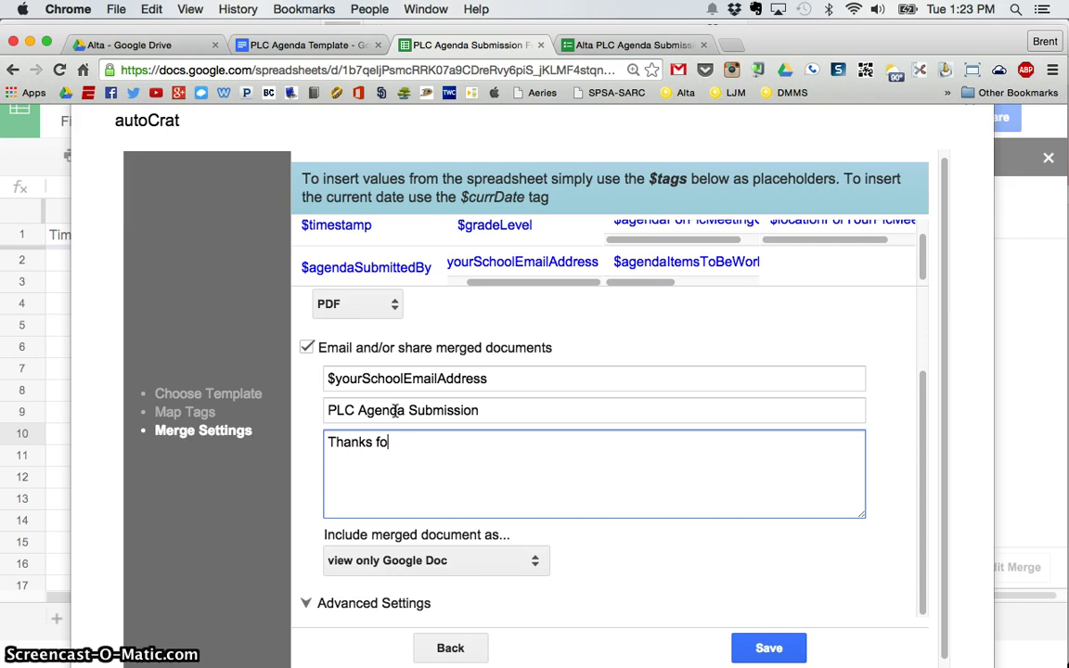
{"action": "type", "text": "r submitting your agenda"}
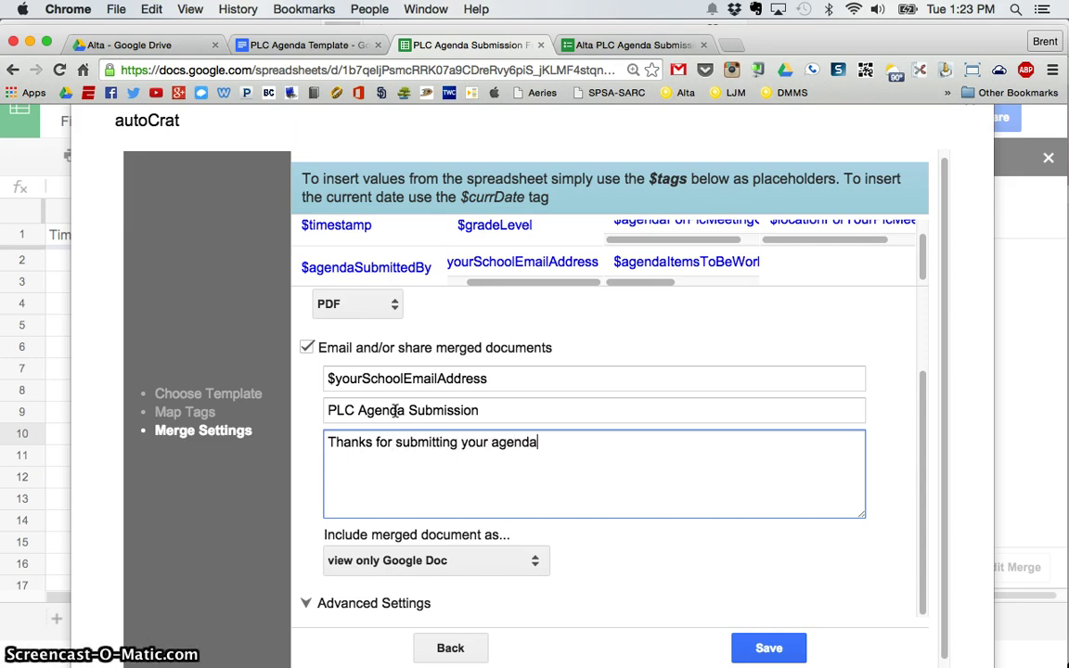
{"action": "type", "text": "! Attached is a PDF copy!"}
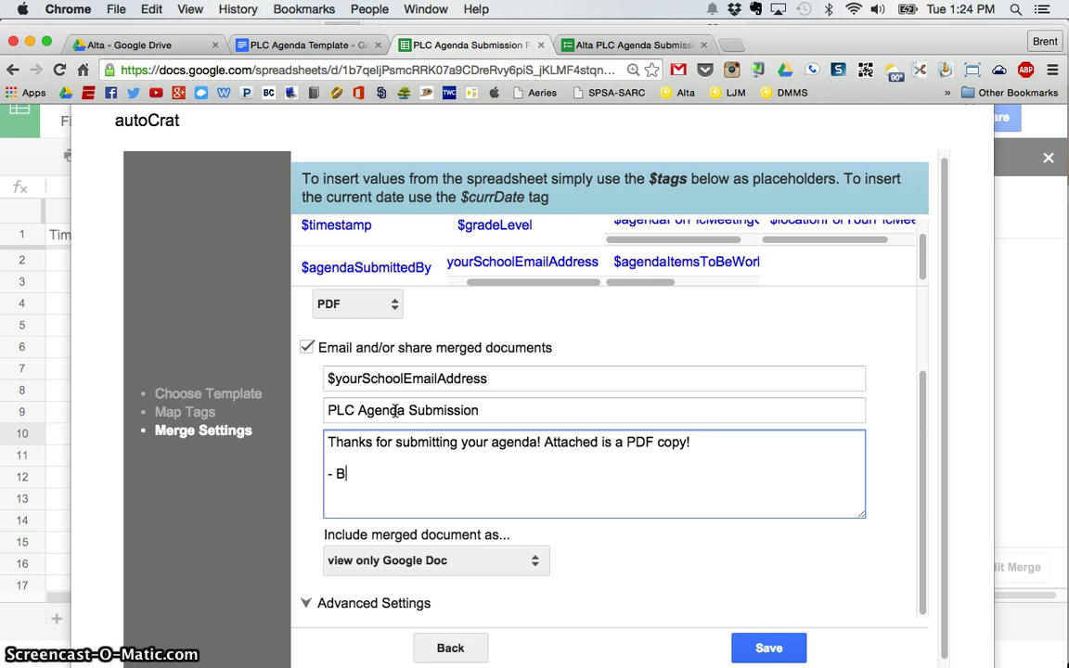
{"action": "scroll", "coordinate": [609, 492], "scroll_direction": "down", "scroll_amount": 1}
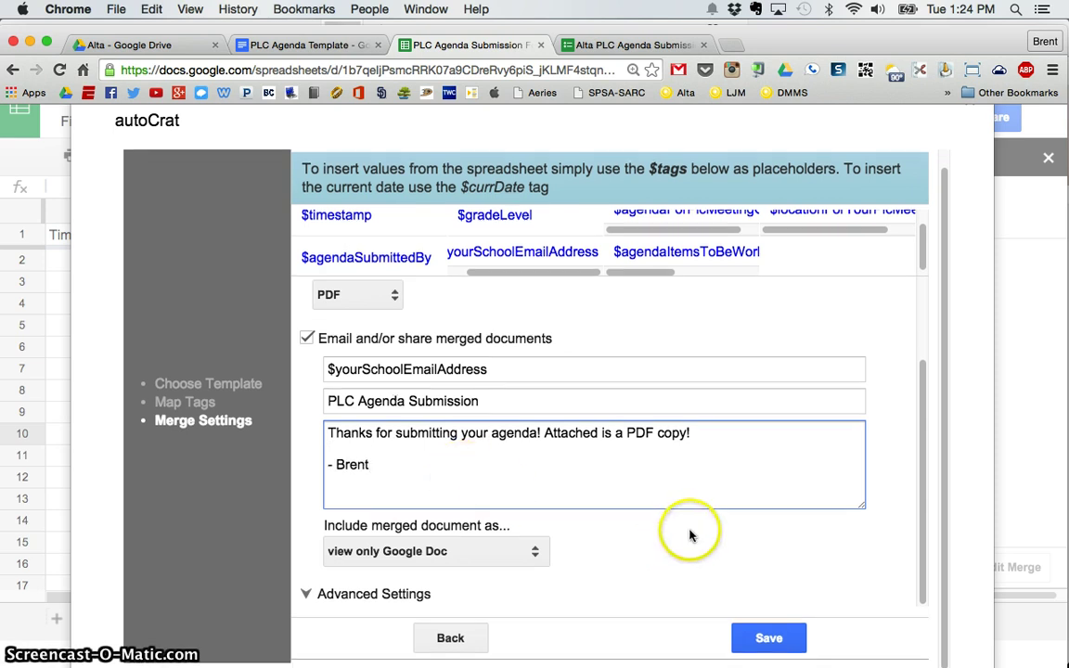
{"action": "left_click", "coordinate": [487, 553]}
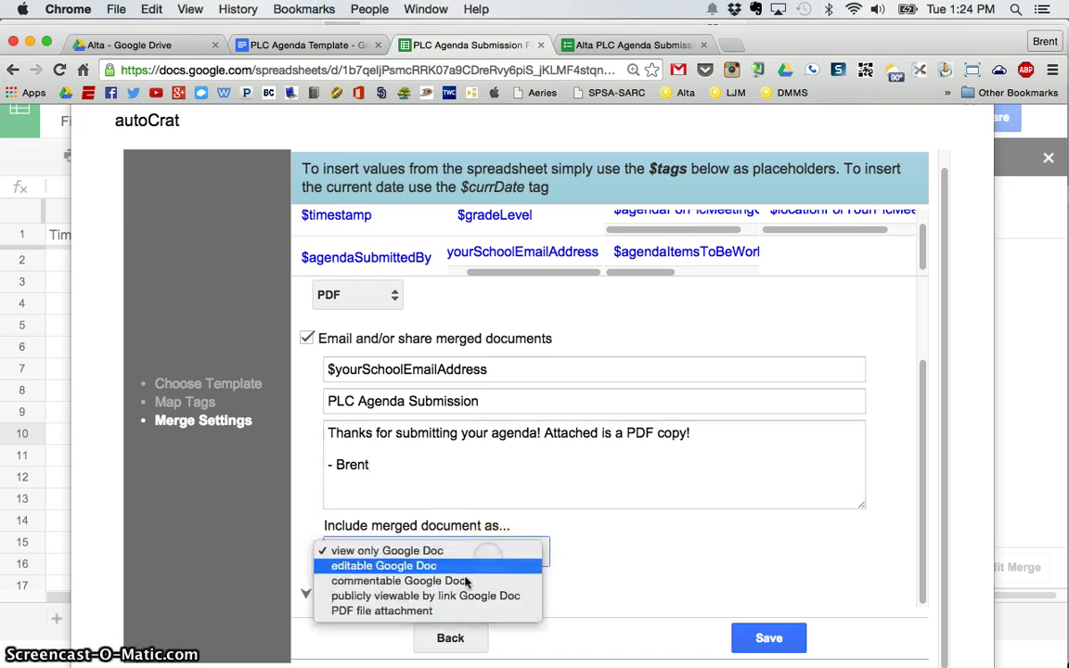
{"action": "left_click", "coordinate": [413, 613]}
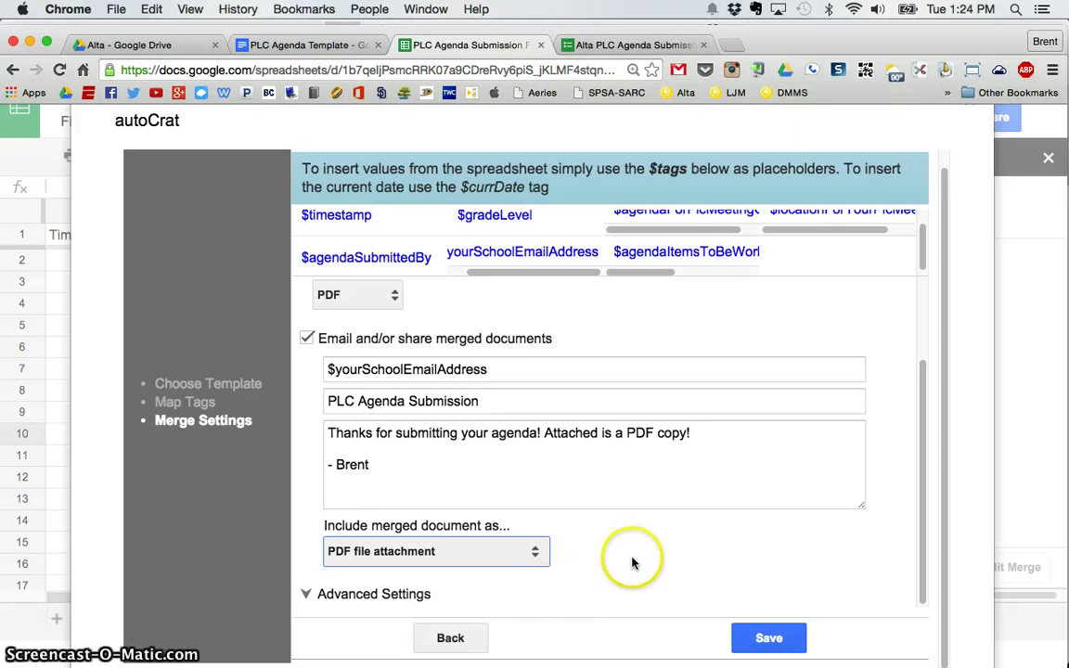
Set PLC Agendas as the destination folder under Advanced Settings and save the merge job.
{"action": "left_click", "coordinate": [305, 595]}
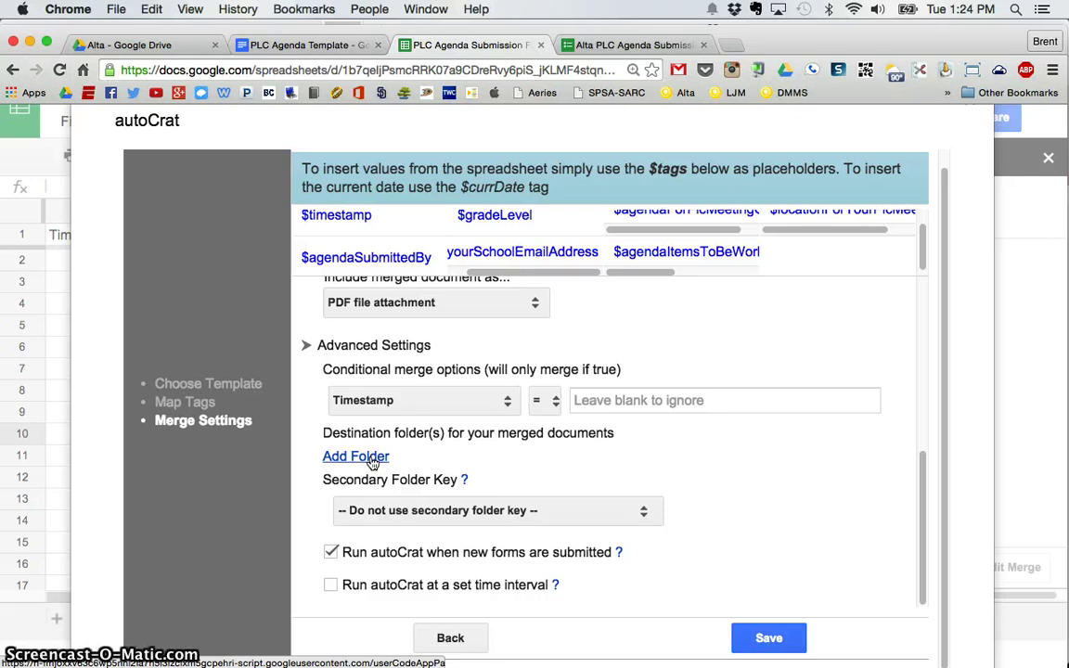
{"action": "left_click", "coordinate": [372, 458]}
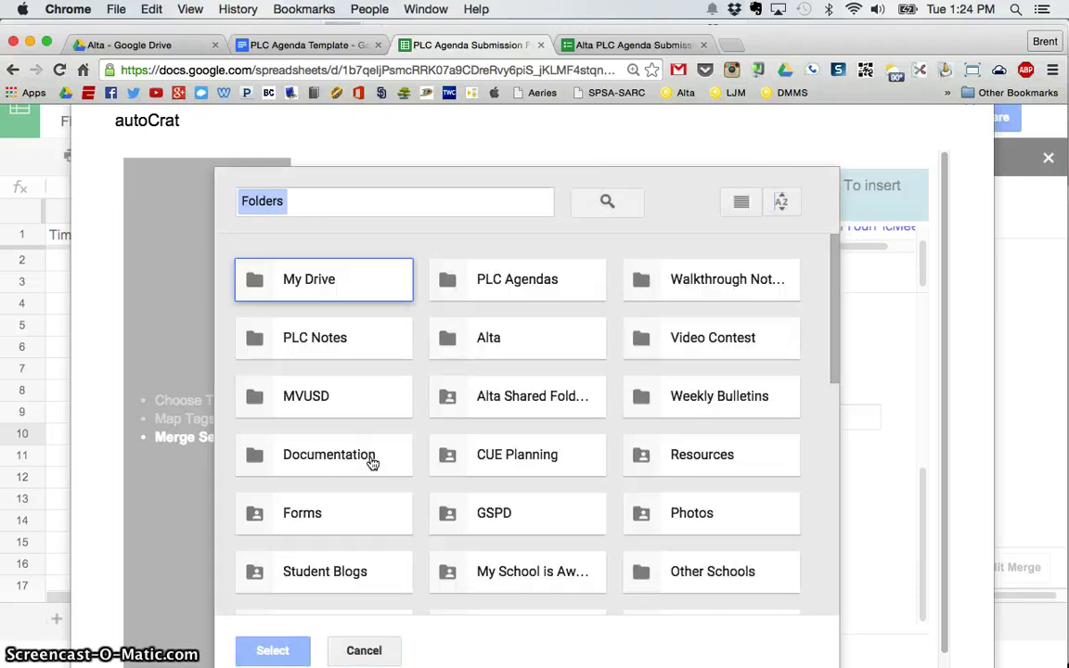
{"action": "left_click", "coordinate": [518, 282]}
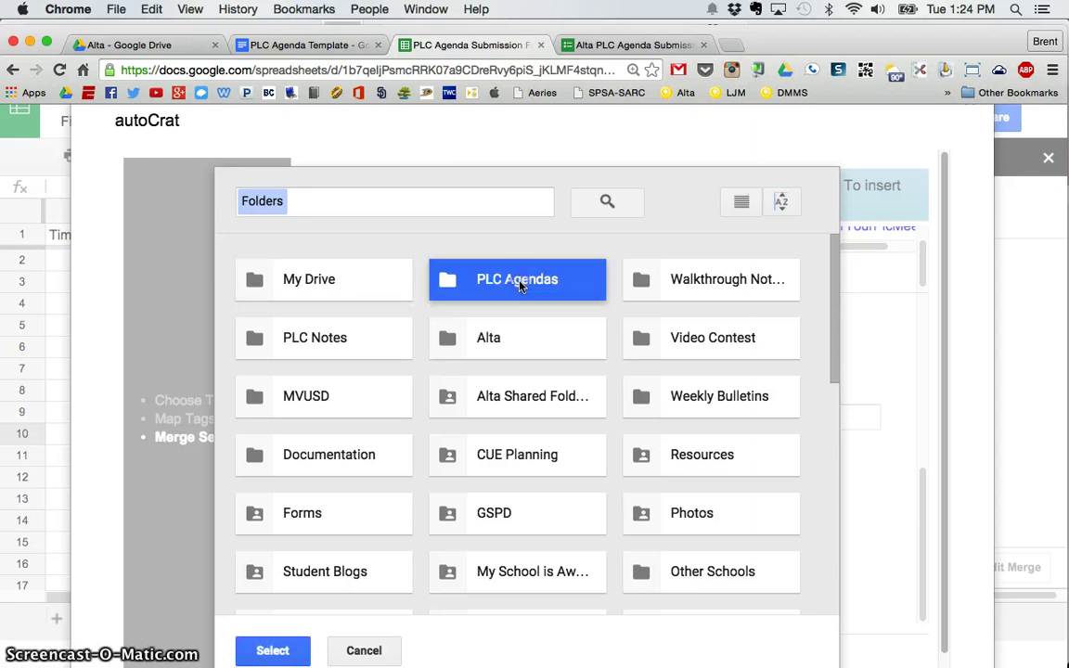
{"action": "left_click", "coordinate": [280, 650]}
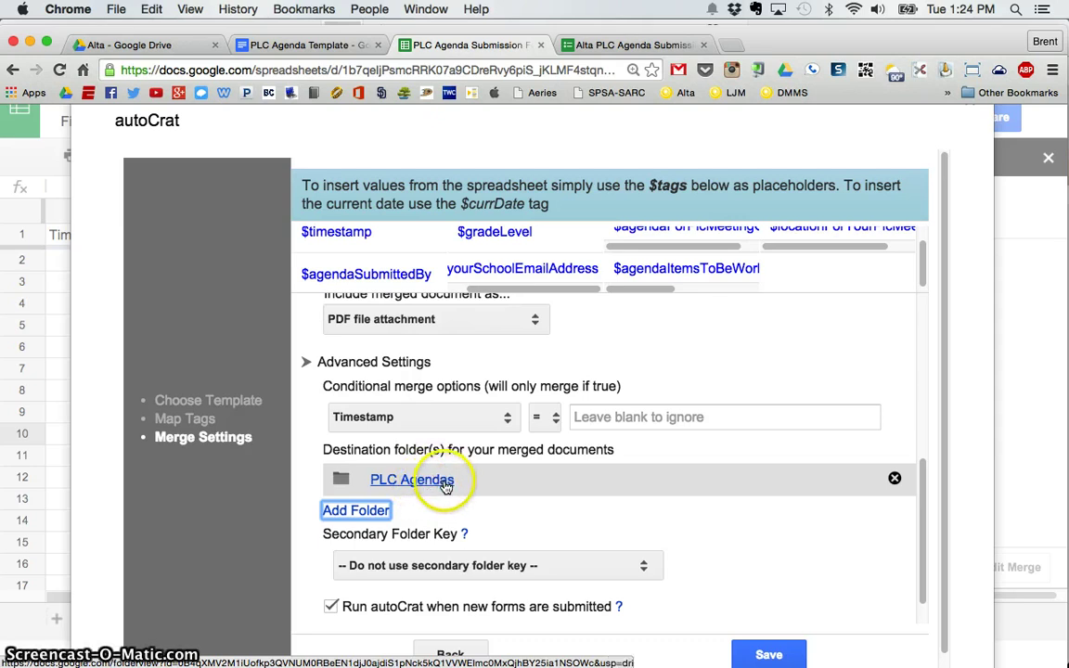
{"action": "scroll", "coordinate": [525, 410], "scroll_direction": "up", "scroll_amount": 5}
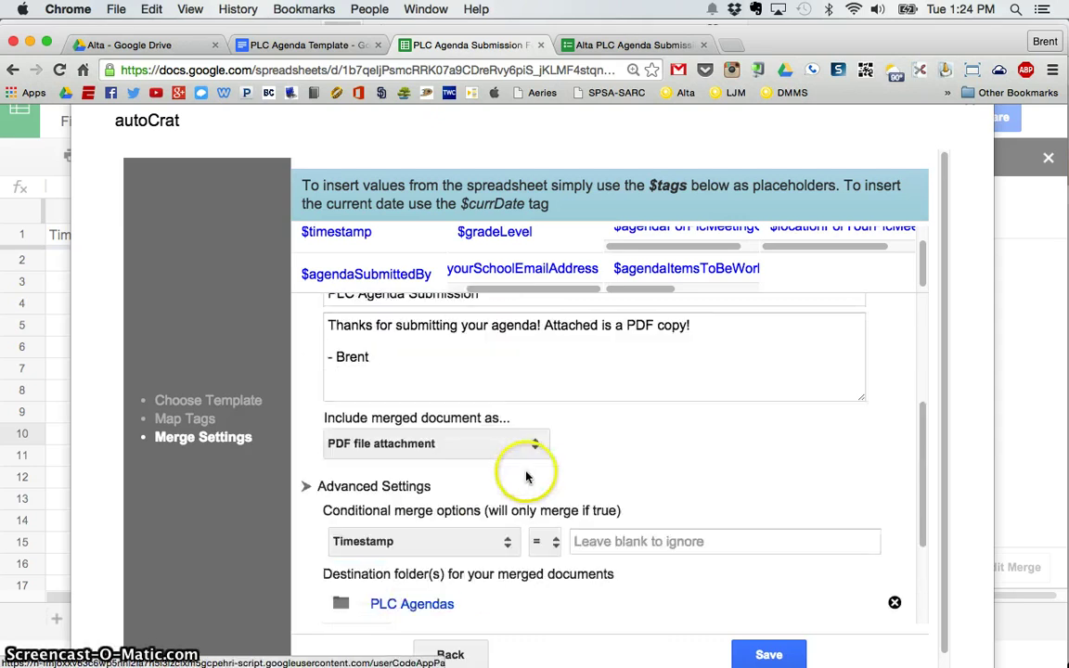
{"action": "scroll", "coordinate": [525, 446], "scroll_direction": "down", "scroll_amount": 1}
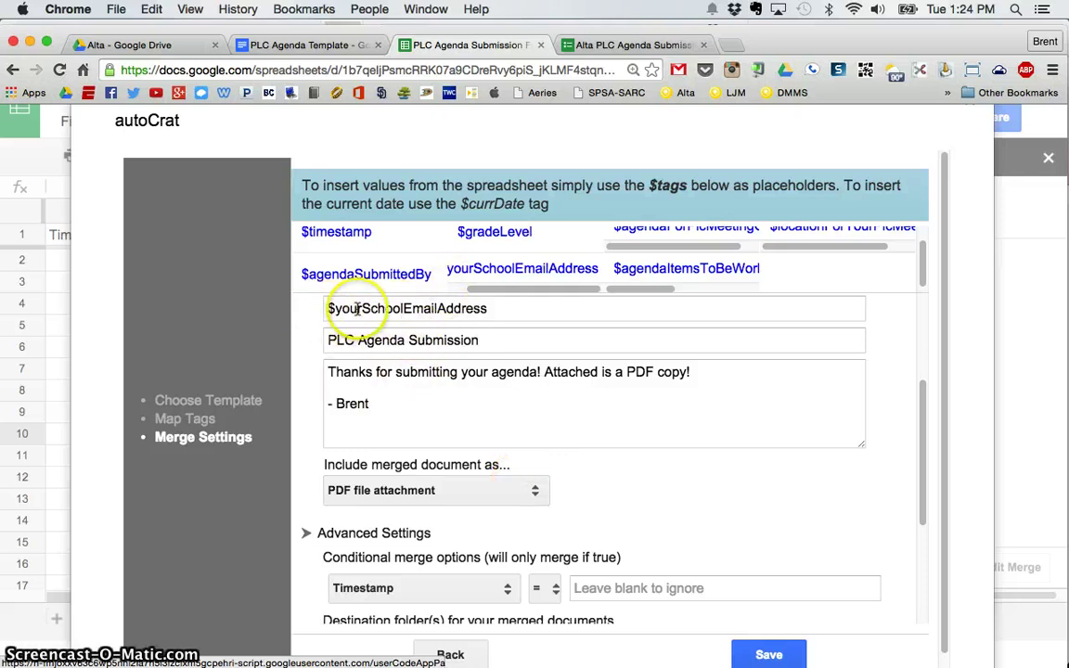
{"action": "scroll", "coordinate": [444, 408], "scroll_direction": "down", "scroll_amount": 5}
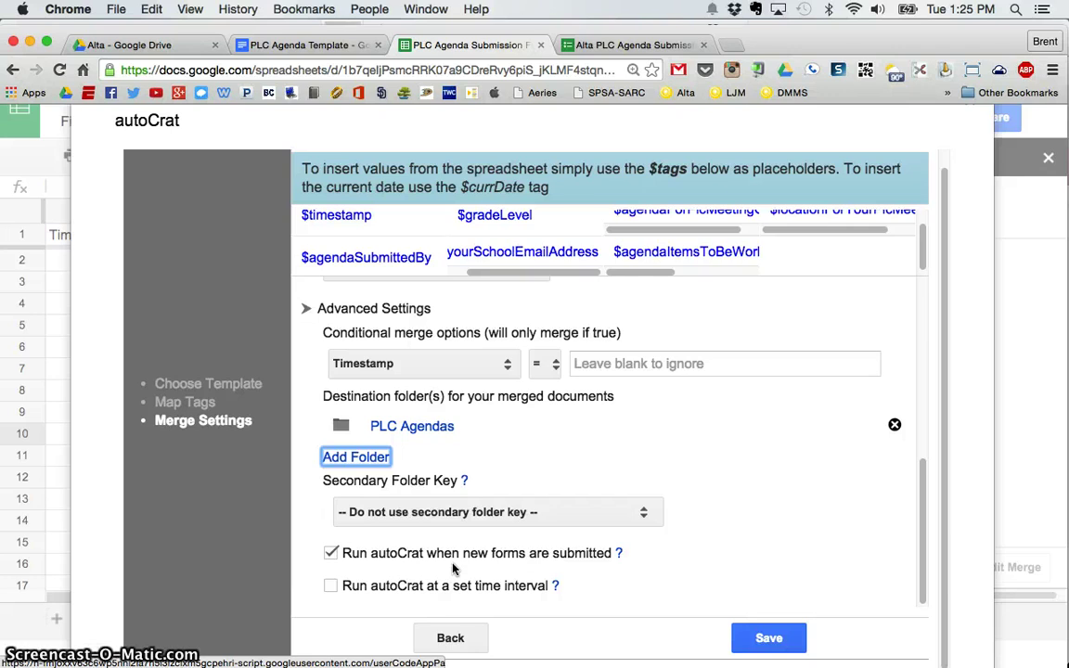
{"action": "left_click", "coordinate": [769, 639]}
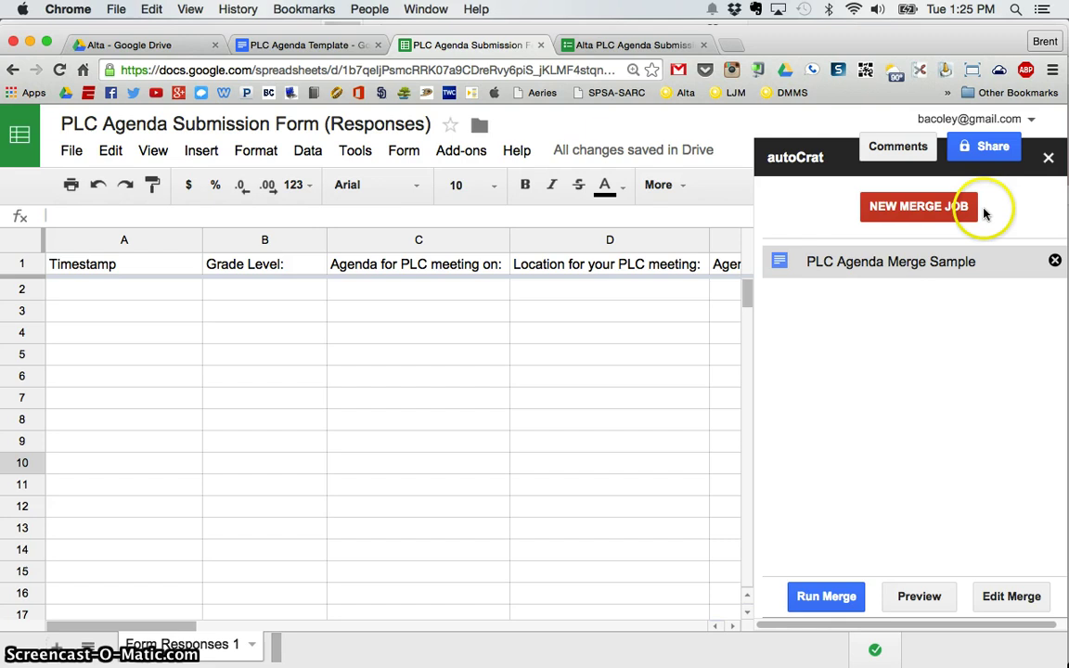
{"action": "left_click", "coordinate": [1048, 160]}
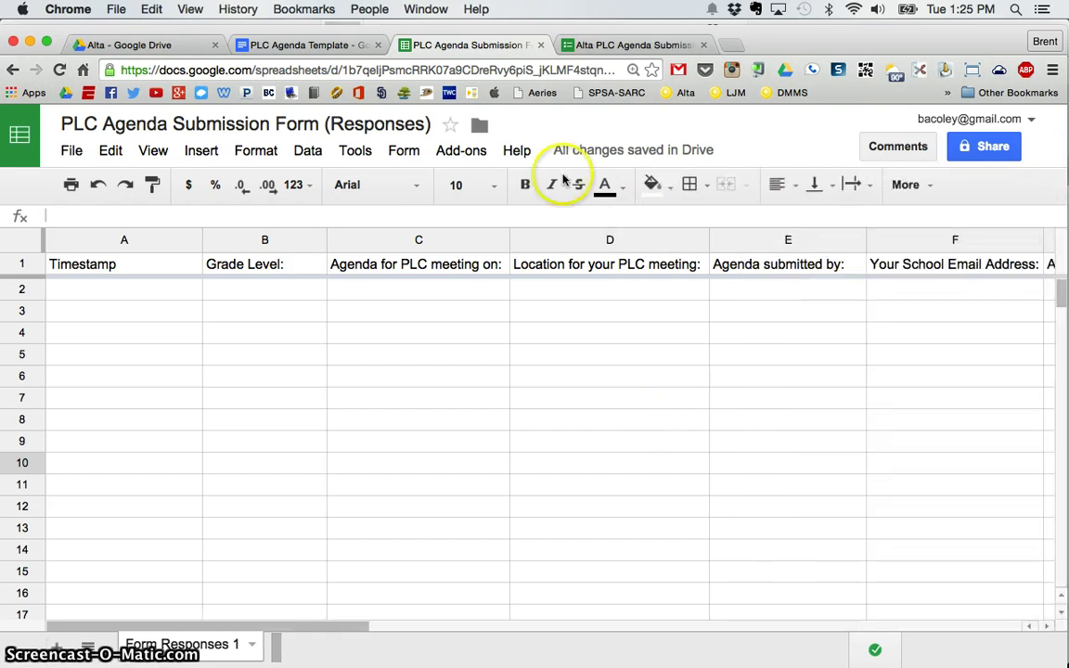
{"action": "left_click", "coordinate": [463, 152]}
{"action": "mouse_move", "coordinate": [508, 191]}
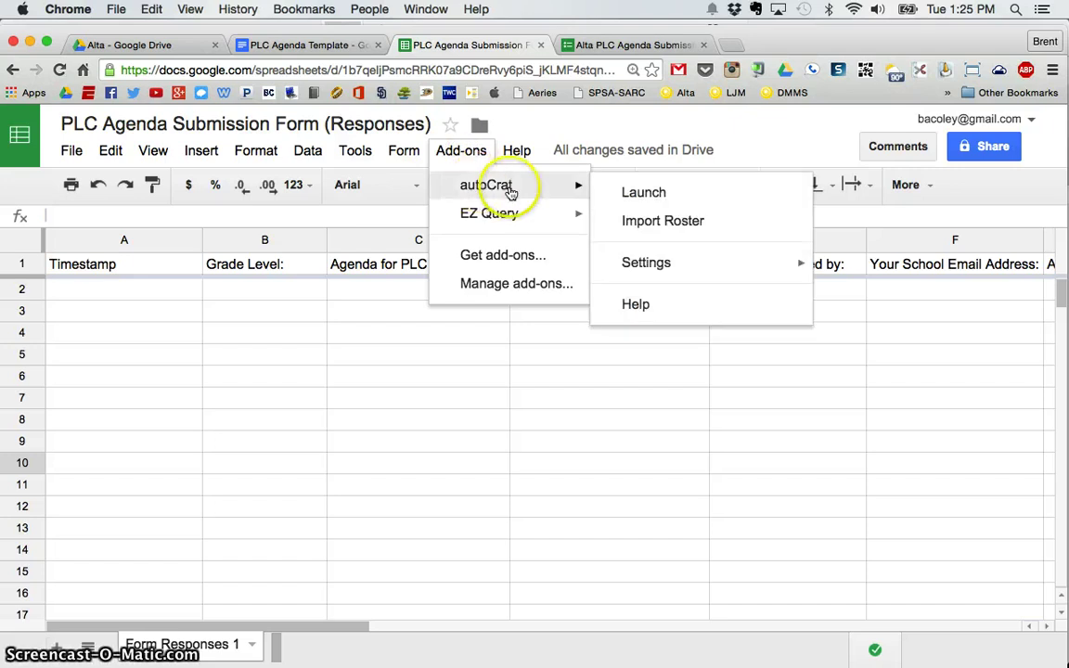
{"action": "left_click", "coordinate": [639, 193]}
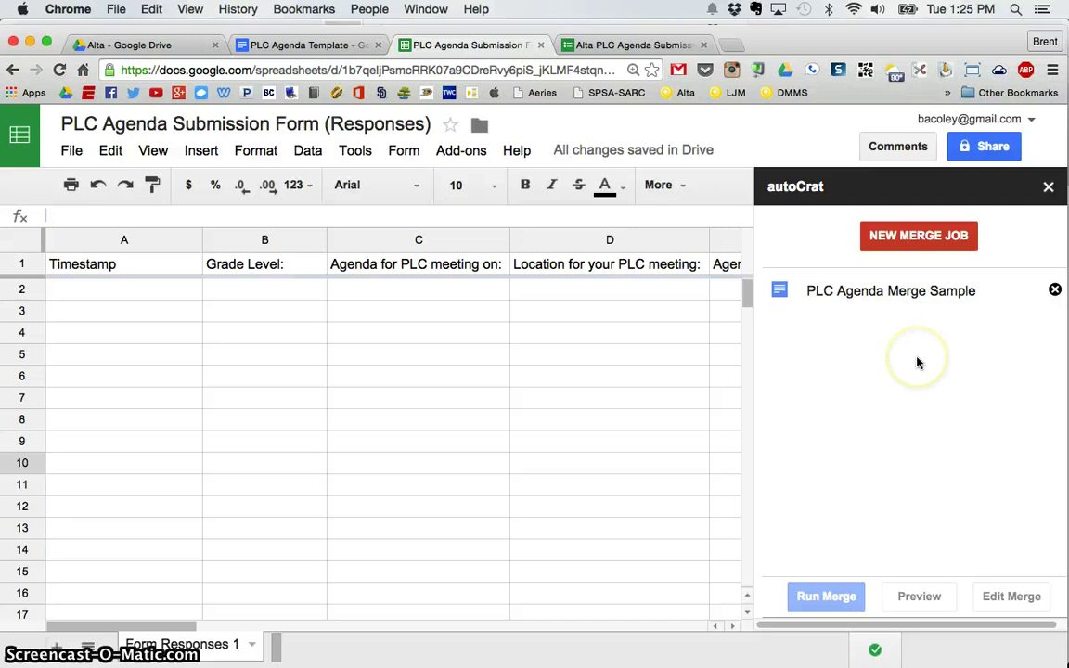
{"action": "left_click", "coordinate": [885, 293]}
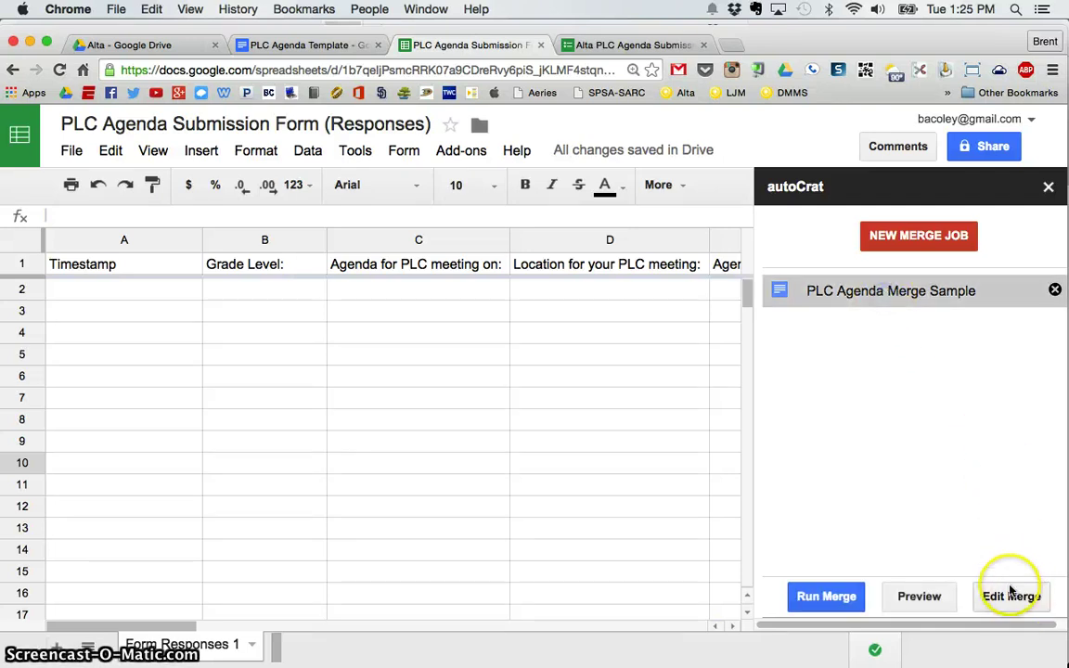
{"action": "left_click", "coordinate": [1049, 186]}
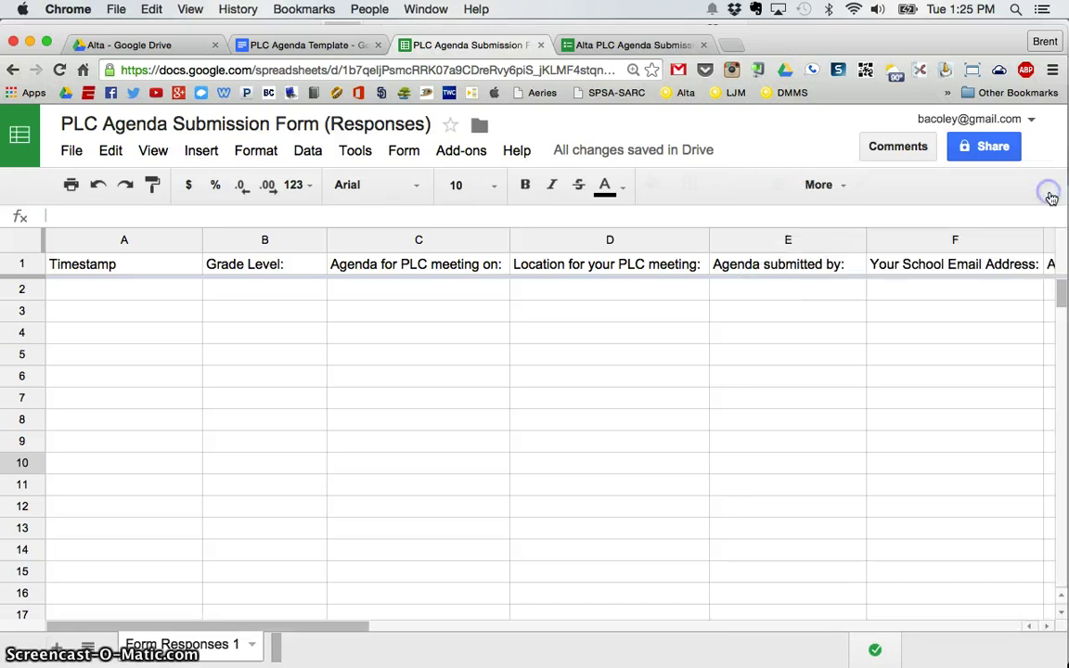
On the agenda form, choose 4th Grade, meeting date 08/17/2015 and location Rm. 303.
{"action": "left_click", "coordinate": [650, 44]}
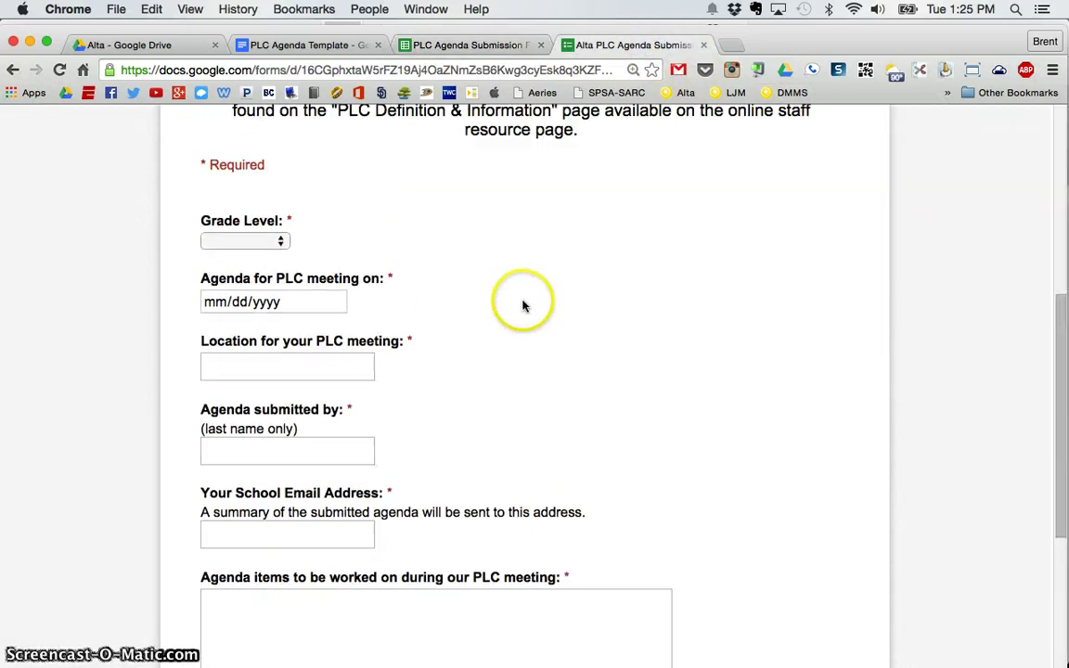
{"action": "scroll", "coordinate": [523, 304], "scroll_direction": "up", "scroll_amount": 1}
{"action": "left_click", "coordinate": [279, 268]}
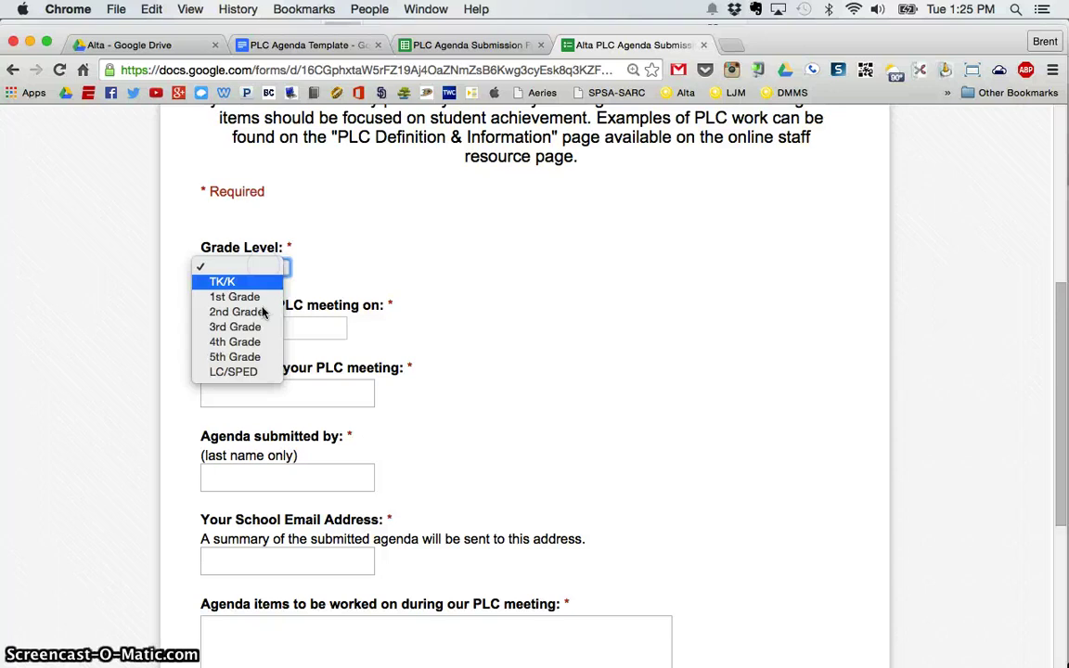
{"action": "left_click", "coordinate": [249, 342]}
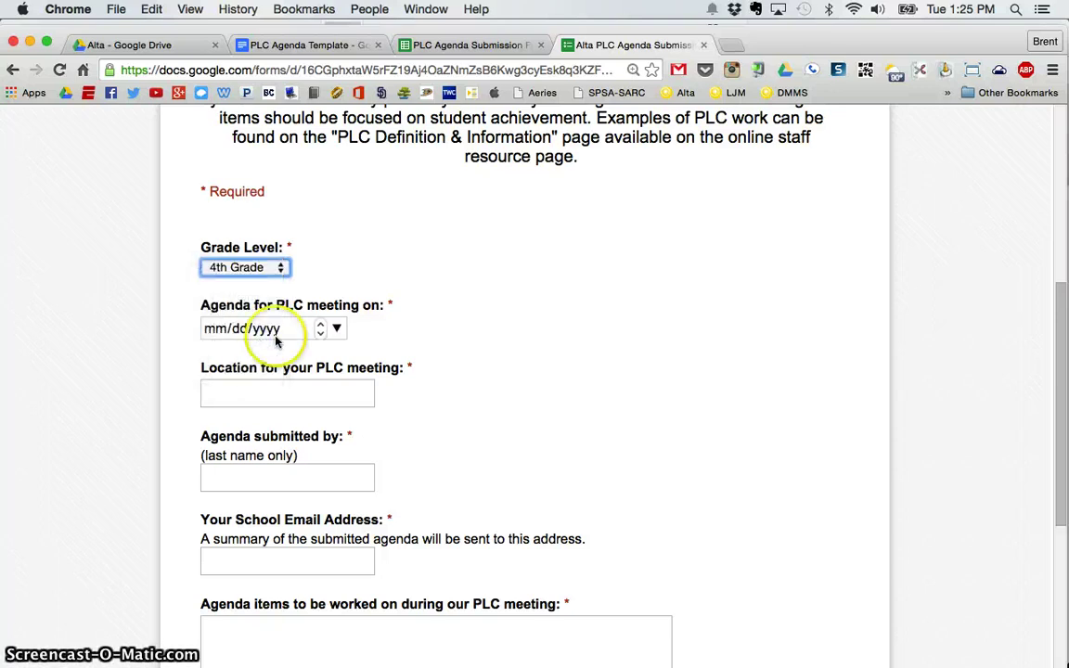
{"action": "left_click", "coordinate": [337, 329]}
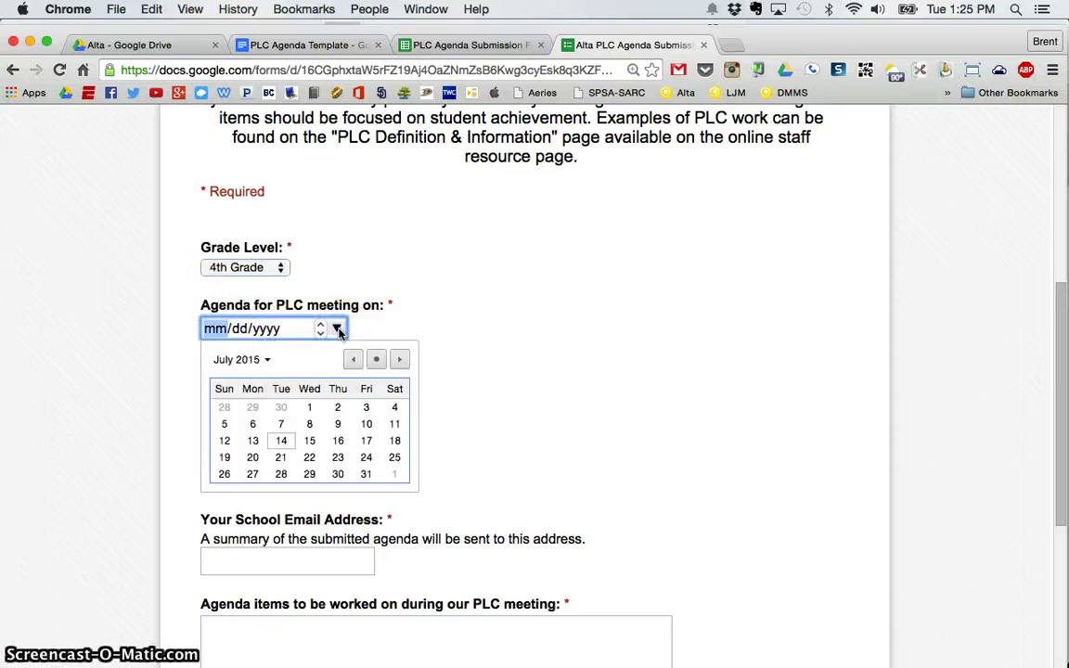
{"action": "left_click", "coordinate": [401, 360]}
{"action": "left_click", "coordinate": [253, 398]}
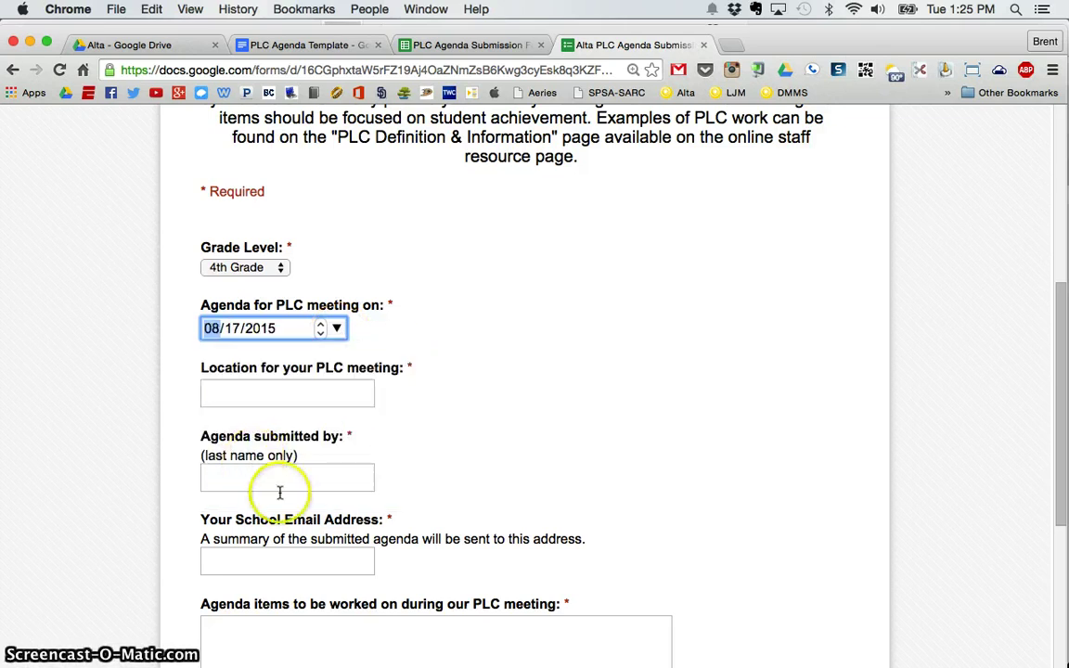
{"action": "left_click", "coordinate": [307, 398]}
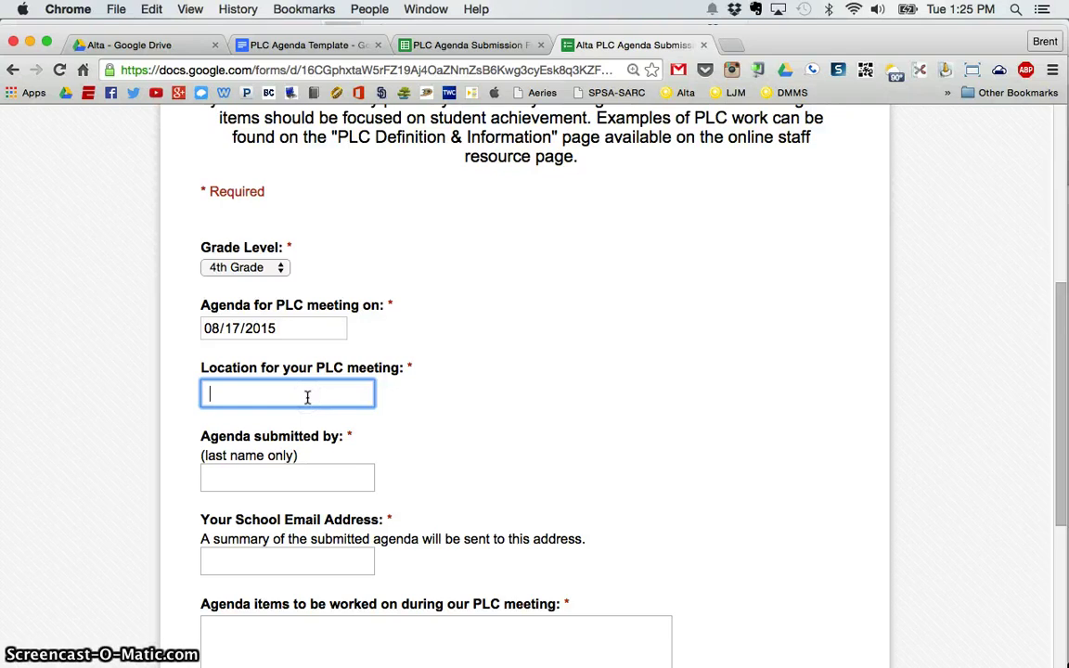
{"action": "type", "text": "Rm"}
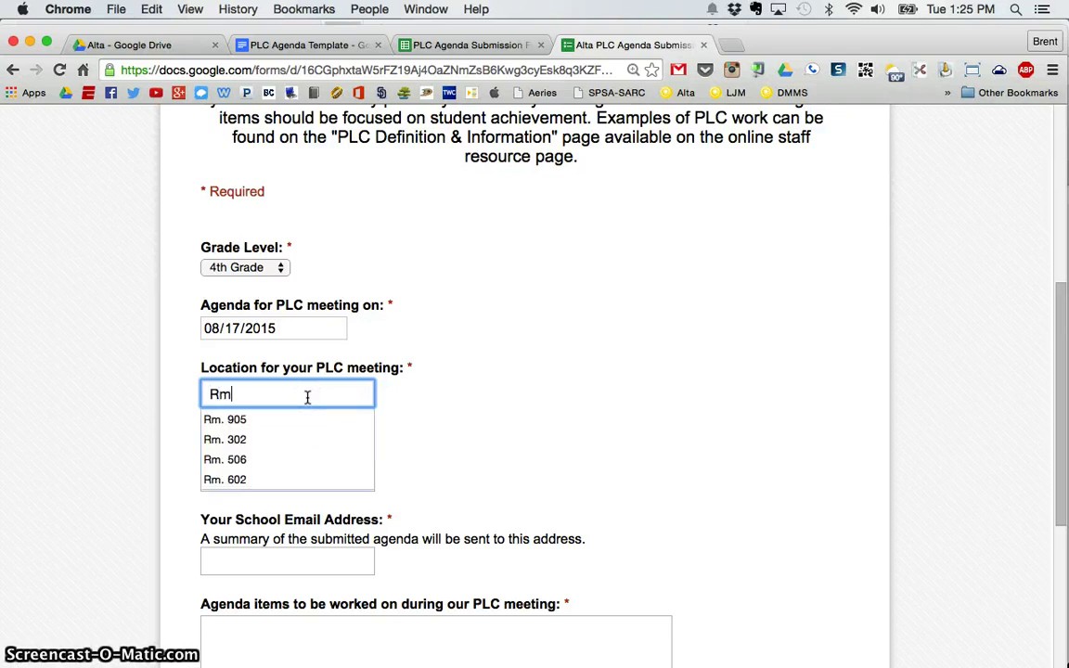
{"action": "type", "text": ". "}
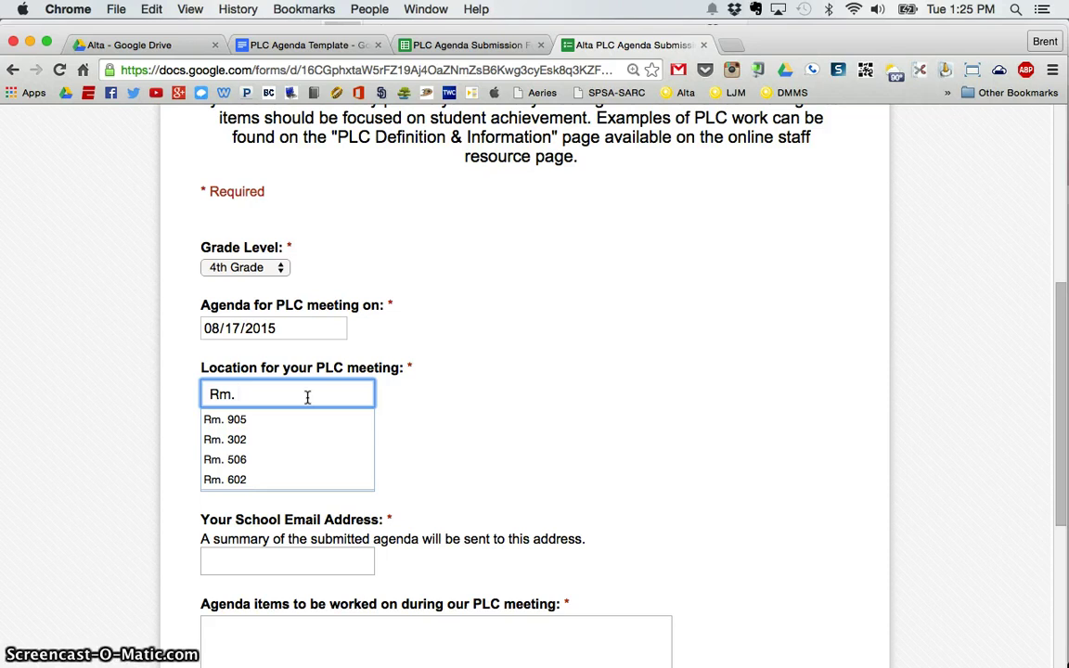
{"action": "type", "text": "303"}
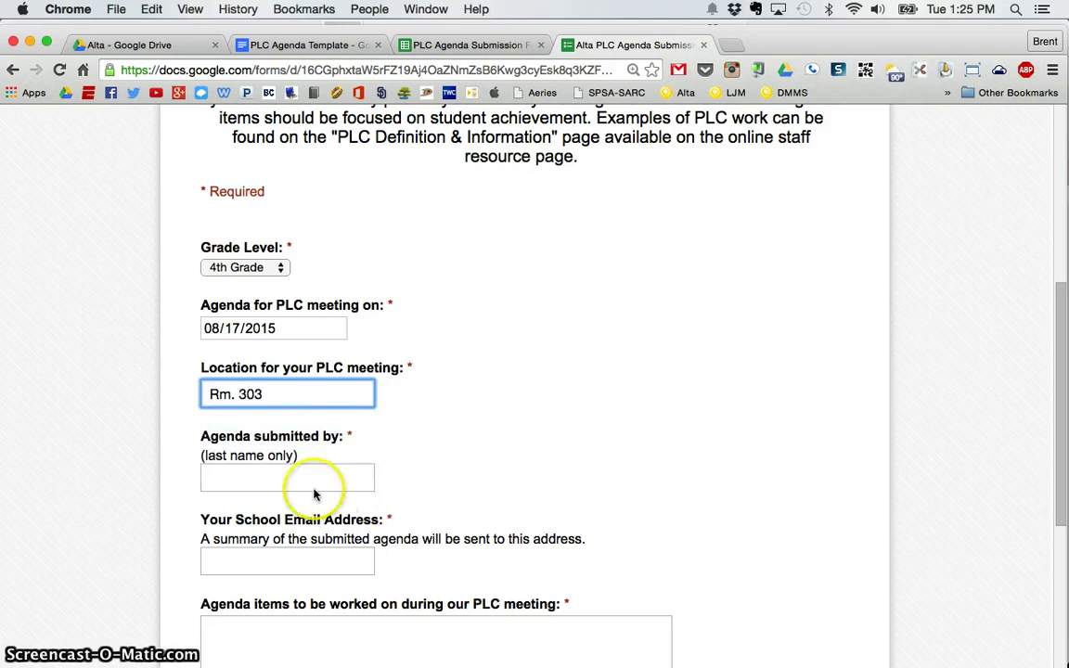
Enter the submitter's last name and e-mail address.
{"action": "left_click", "coordinate": [294, 477]}
{"action": "type", "text": "Coley"}
{"action": "key", "text": "Tab"}
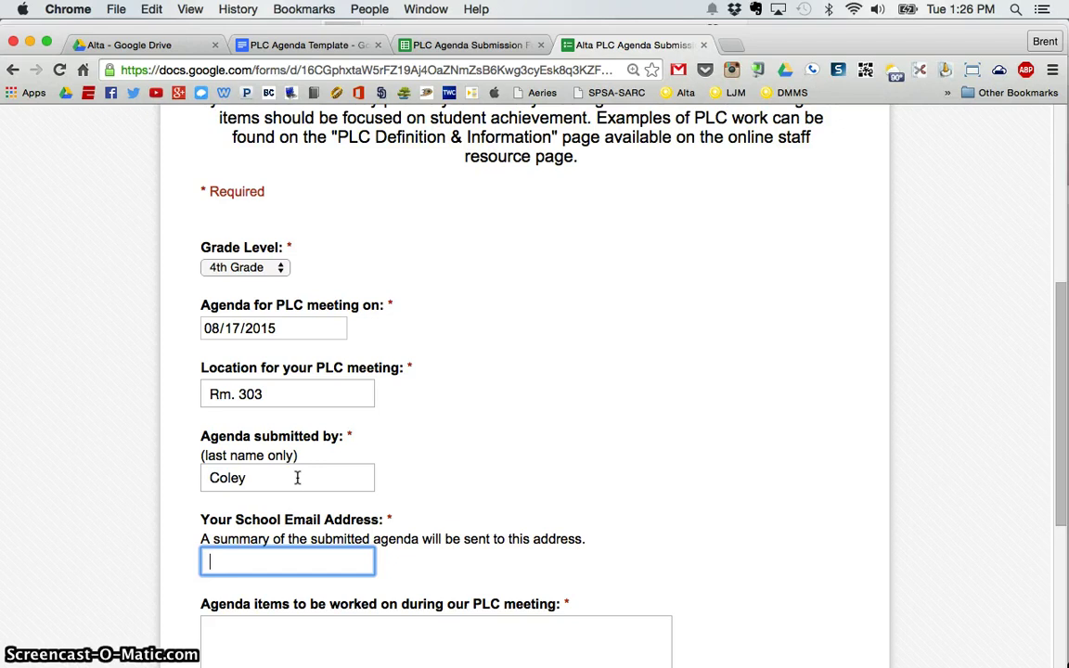
{"action": "type", "text": "ba"}
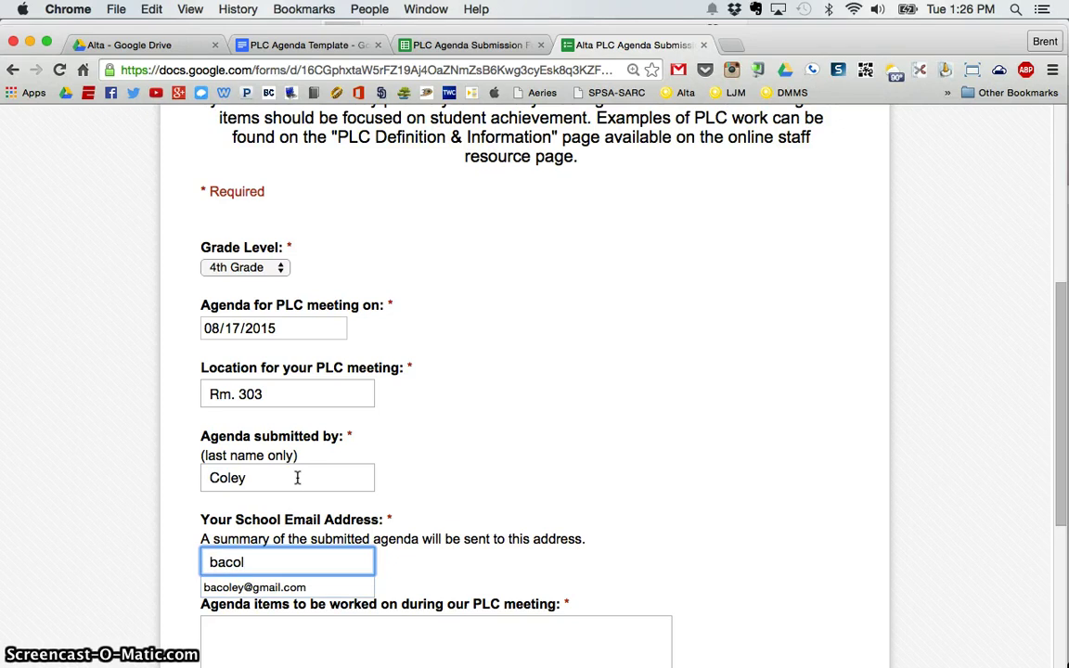
{"action": "type", "text": "col"}
{"action": "left_click", "coordinate": [278, 588]}
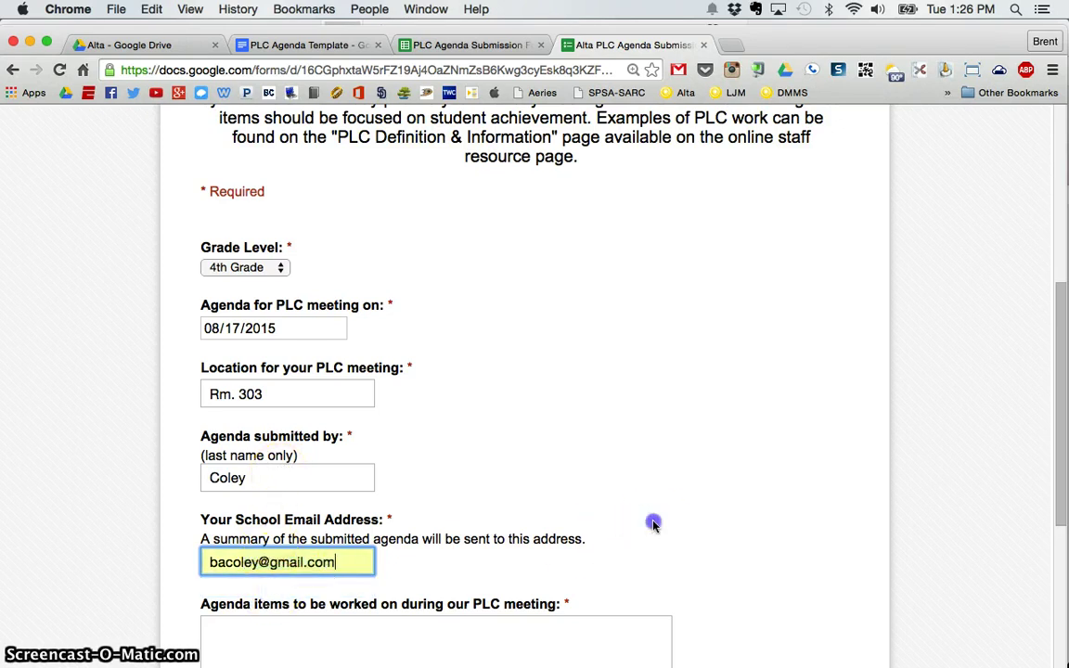
Enter sample agenda items starting with 'Sample item 1' and submit the form.
{"action": "scroll", "coordinate": [653, 525], "scroll_direction": "down", "scroll_amount": 5}
{"action": "left_click", "coordinate": [544, 482]}
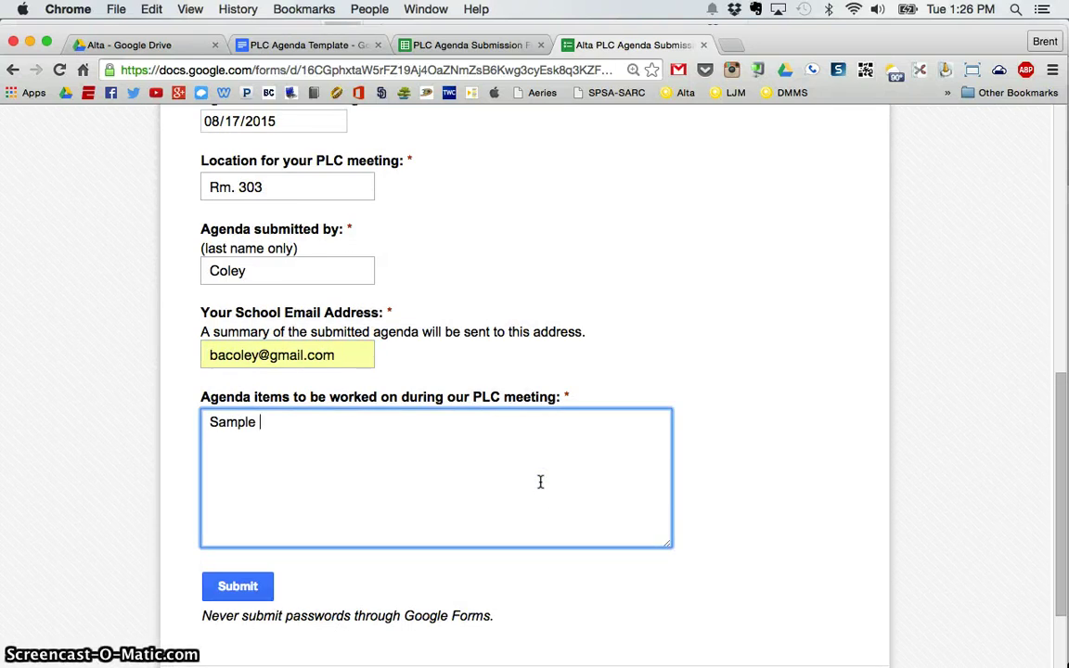
{"action": "type", "text": "Sample item 1"}
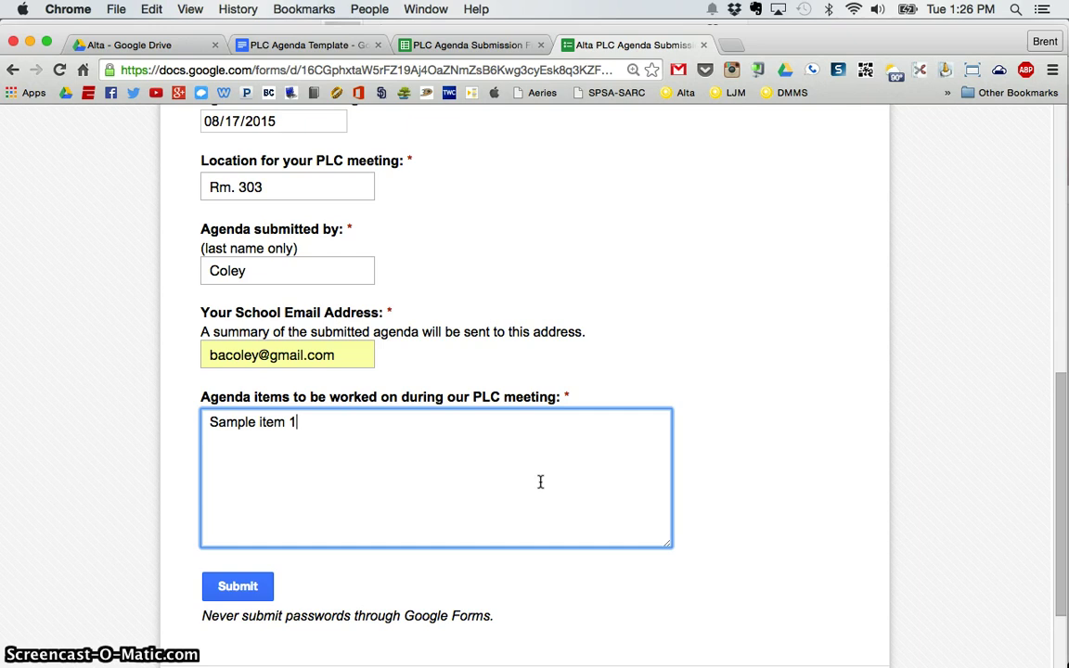
{"action": "key", "text": "Return"}
{"action": "key", "text": "Return"}
{"action": "type", "text": "Sample item 3"}
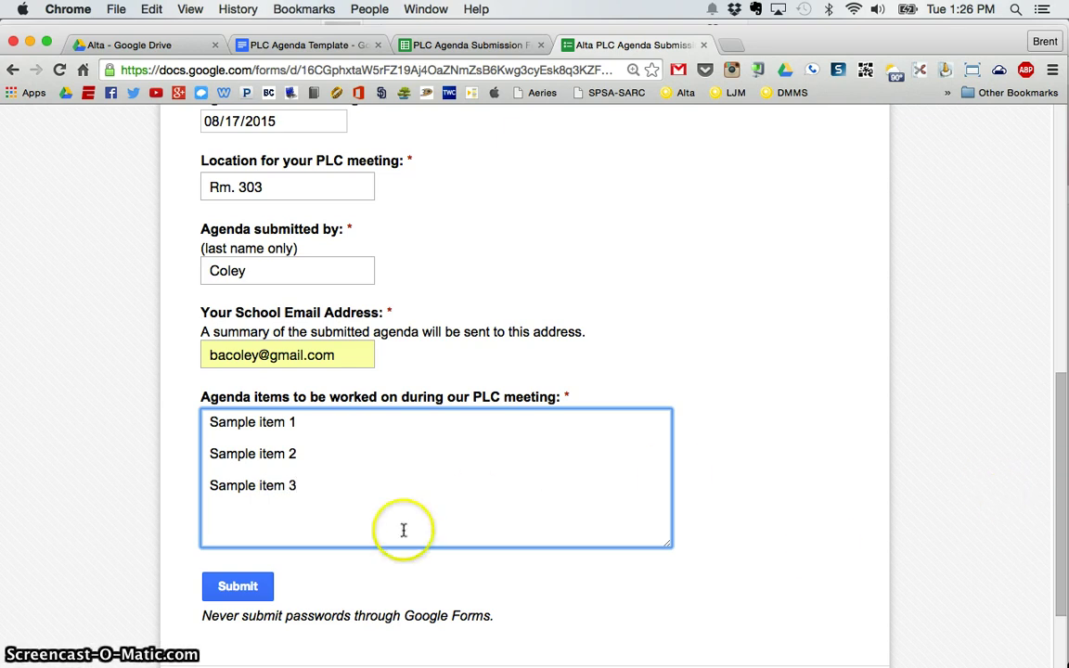
{"action": "left_click", "coordinate": [253, 588]}
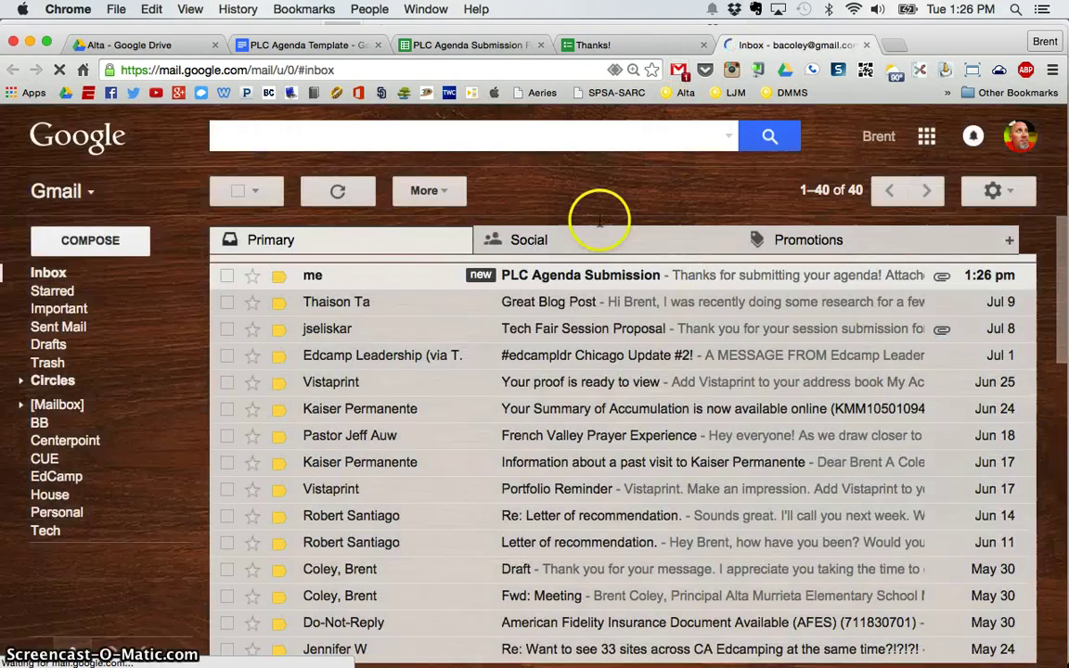
Open the PLC Agenda Submission email and preview its attached 4th Grade PLC Agenda PDF.
{"action": "left_click", "coordinate": [575, 278]}
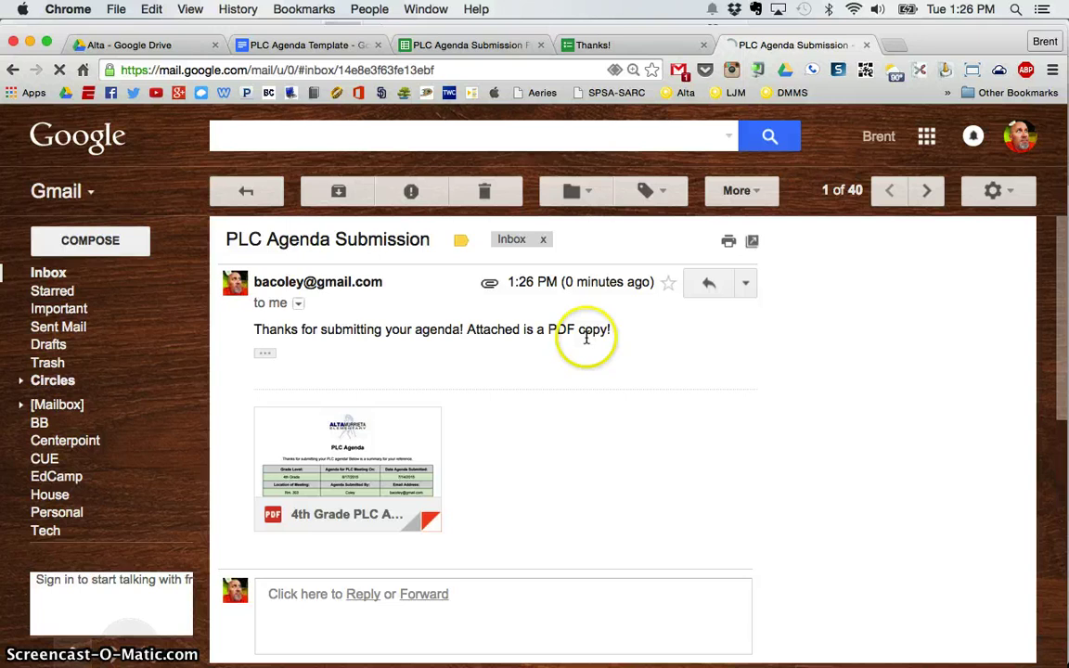
{"action": "left_click", "coordinate": [265, 353]}
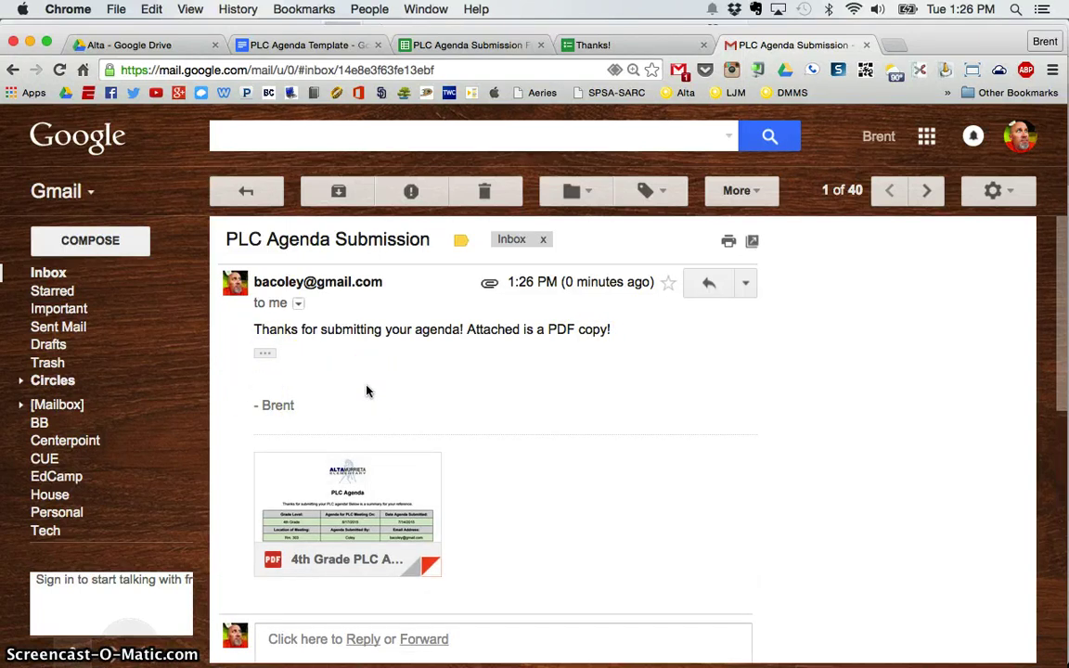
{"action": "left_click", "coordinate": [401, 498]}
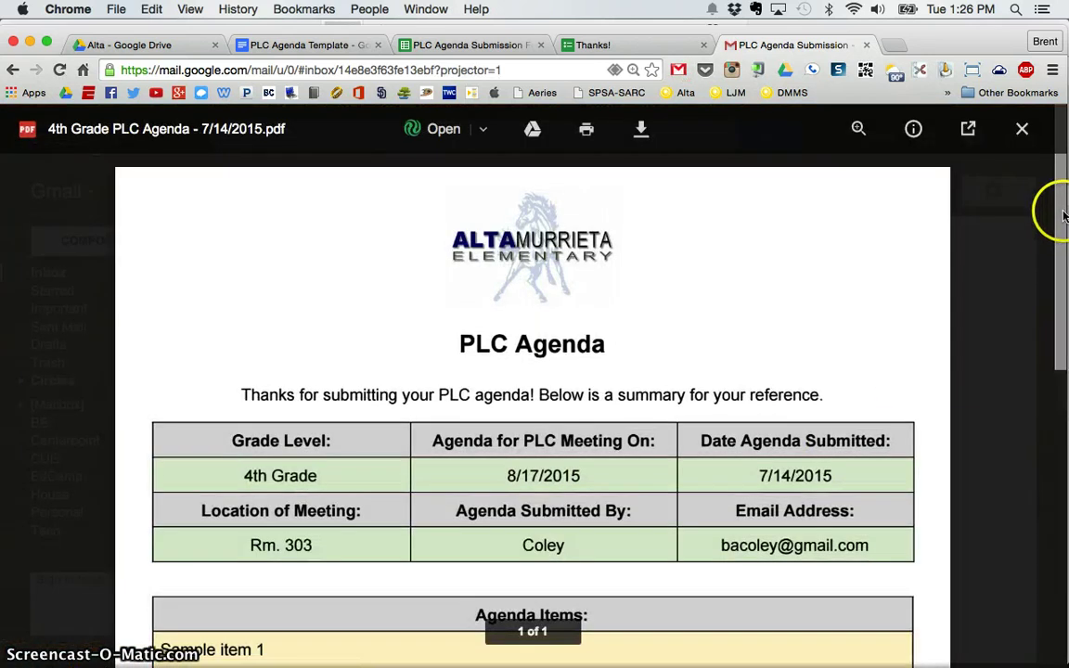
{"action": "left_click_drag", "start_coordinate": [1062, 205], "coordinate": [1051, 271]}
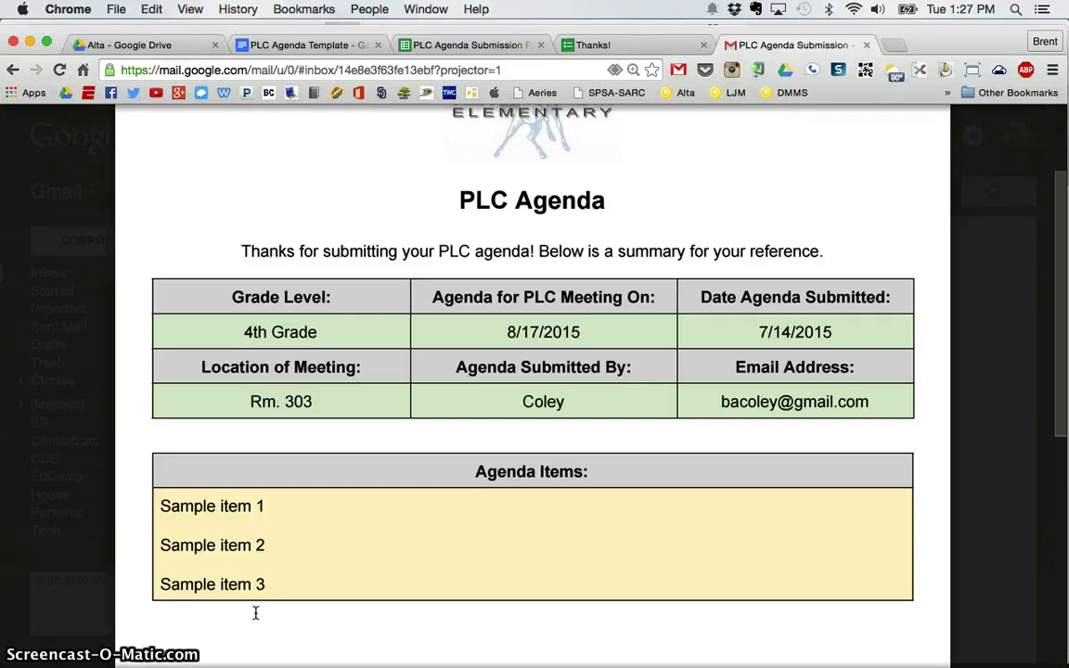
{"action": "scroll", "coordinate": [408, 506], "scroll_direction": "up", "scroll_amount": 2}
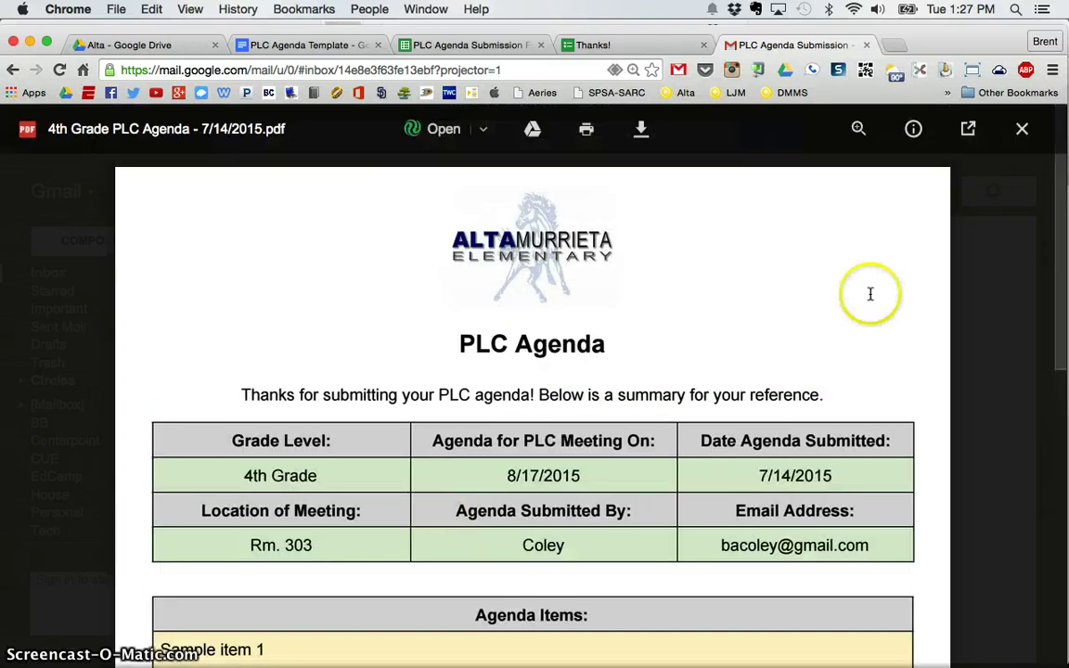
{"action": "left_click", "coordinate": [1023, 130]}
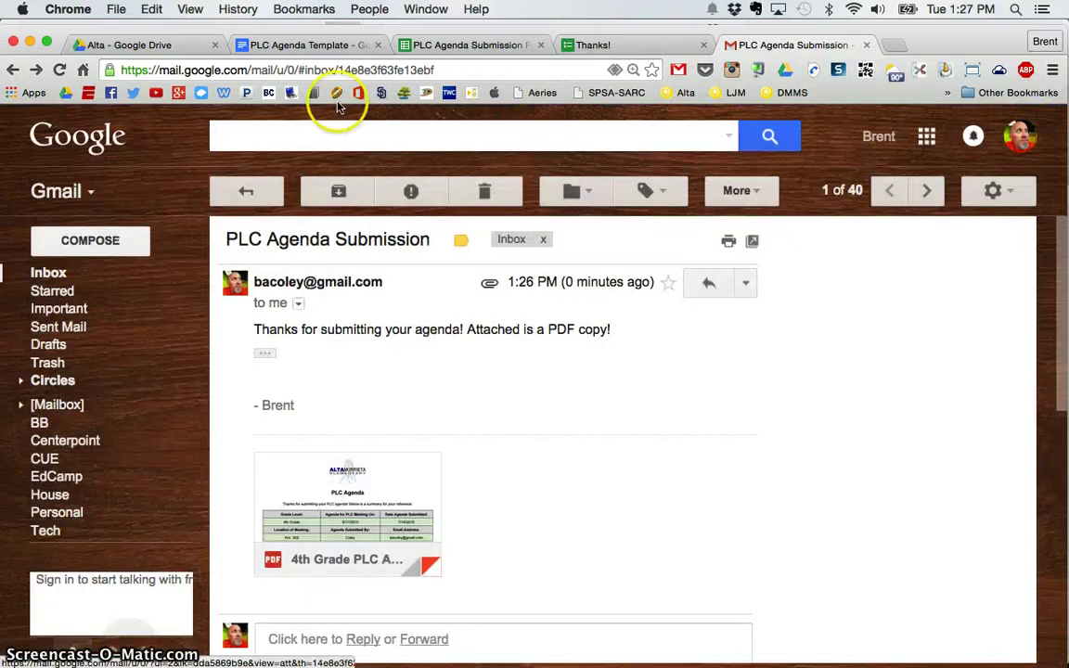
Open the PLC Agendas Drive folder and preview '4th Grade PLC Agenda - 7/14/2015.pdf'.
{"action": "left_click", "coordinate": [131, 44]}
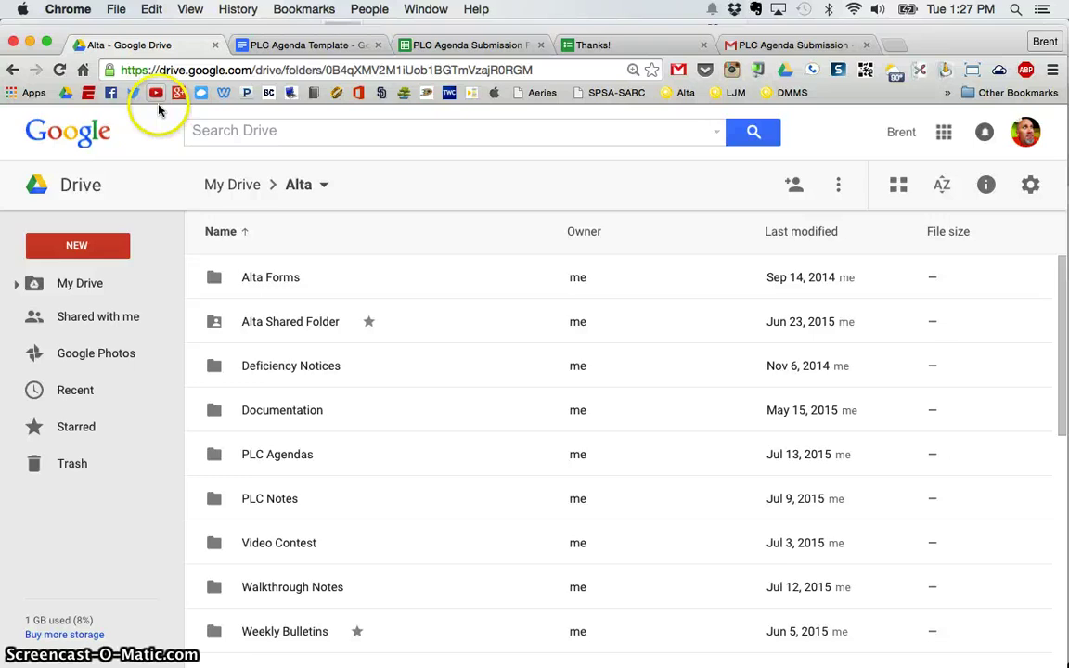
{"action": "double_click", "coordinate": [278, 455]}
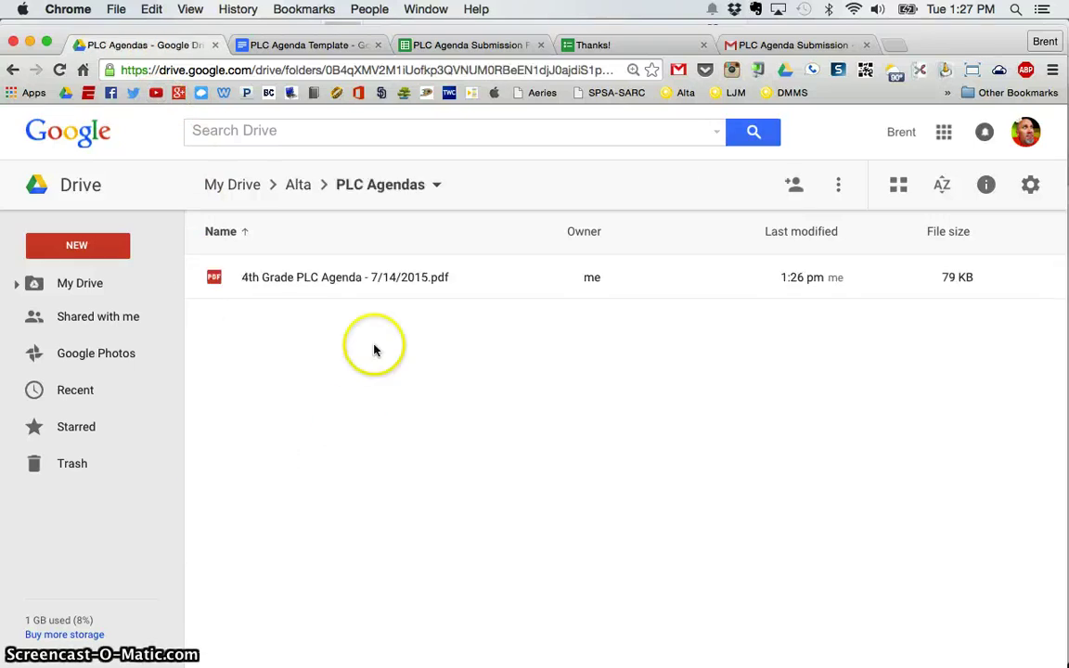
{"action": "double_click", "coordinate": [313, 288]}
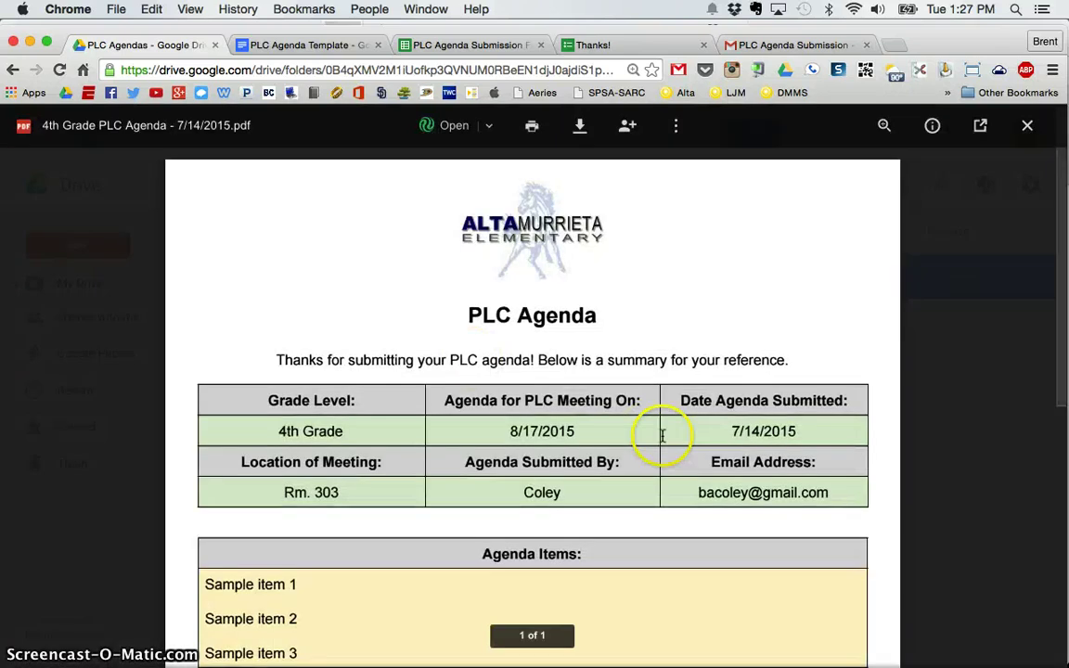
{"action": "scroll", "coordinate": [663, 435], "scroll_direction": "down", "scroll_amount": 2}
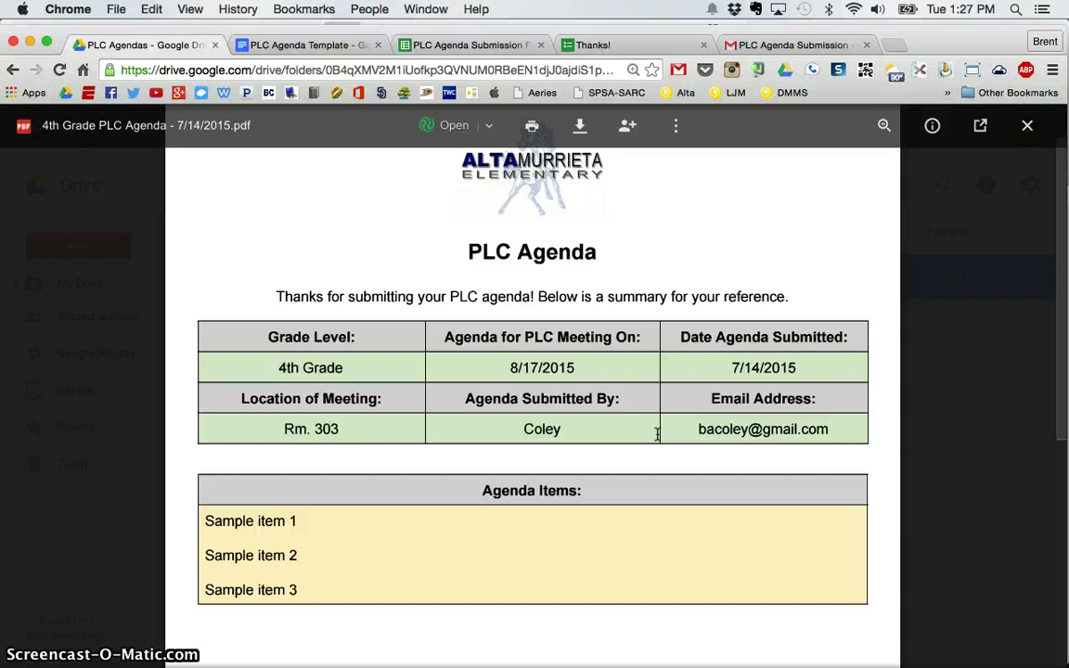